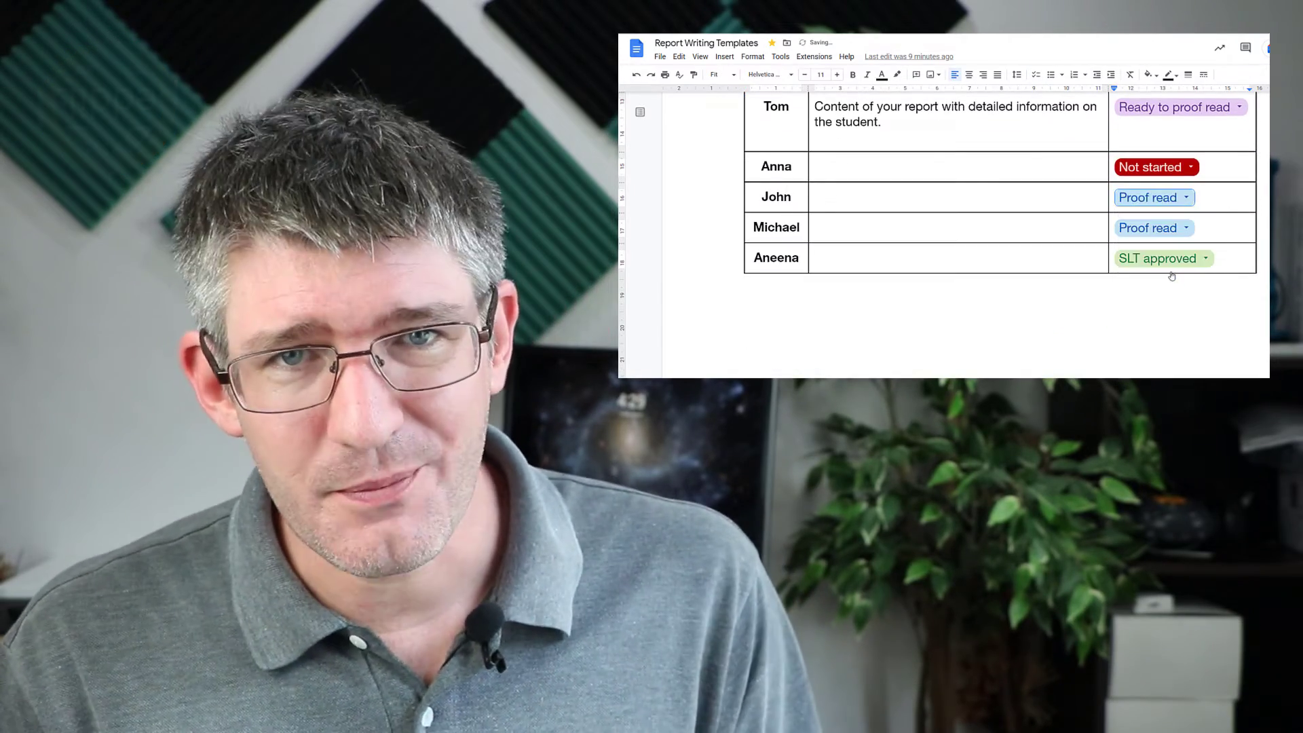
- Return to the empty line under 'Add in a drop down below:' in the Drop down Function and Table Templates document
scroll(1173, 276, up, 2)
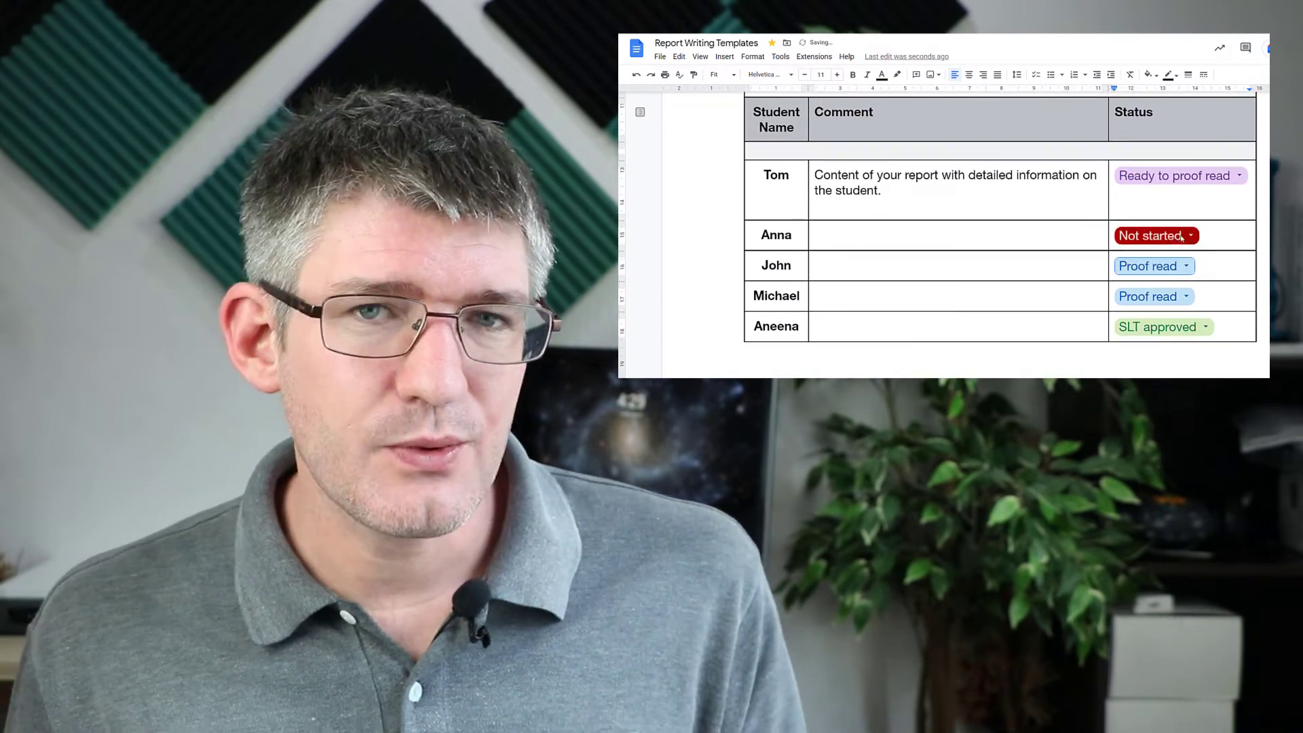
click(1189, 233)
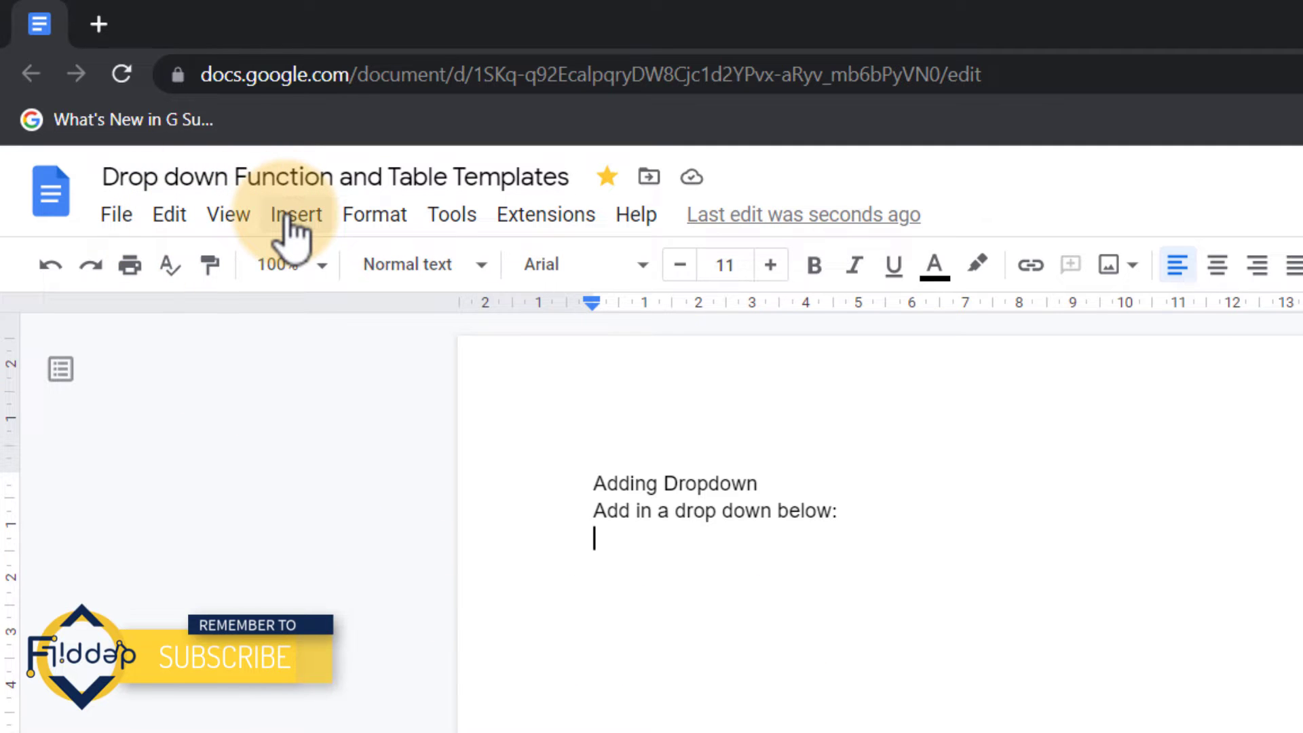
click(290, 215)
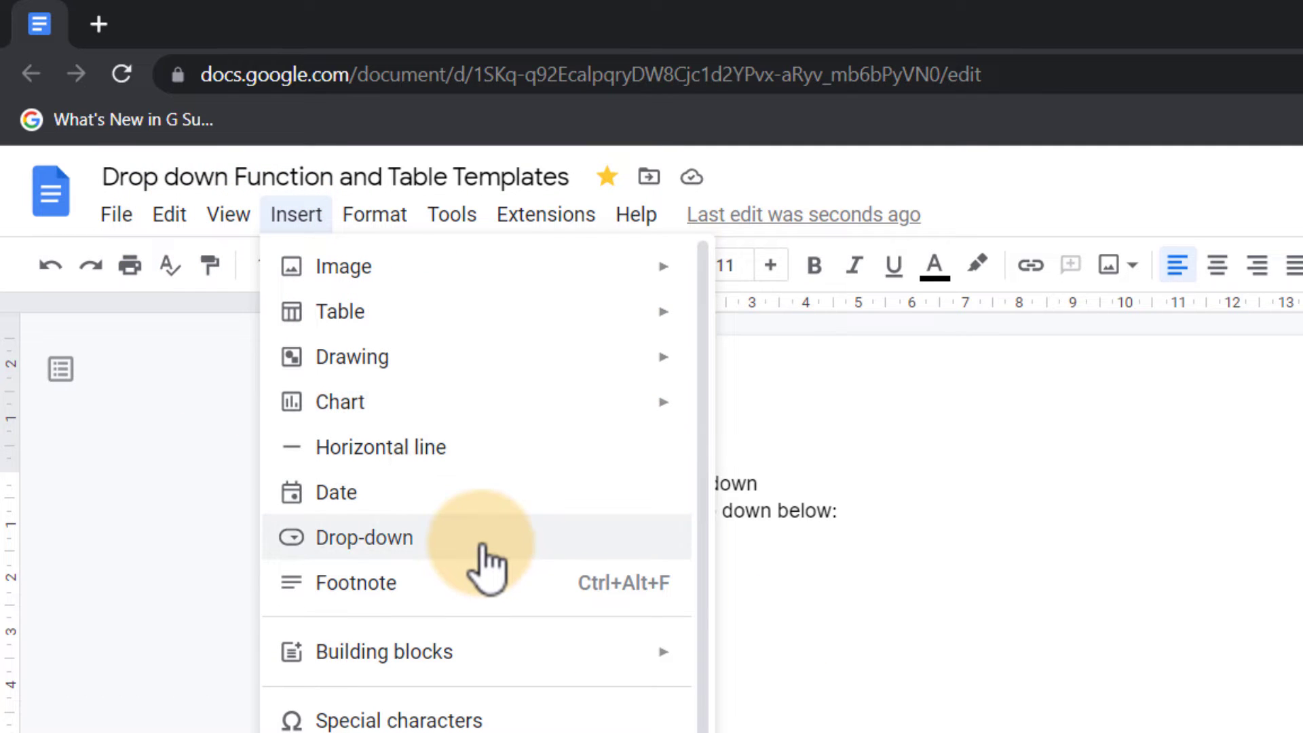
click(809, 554)
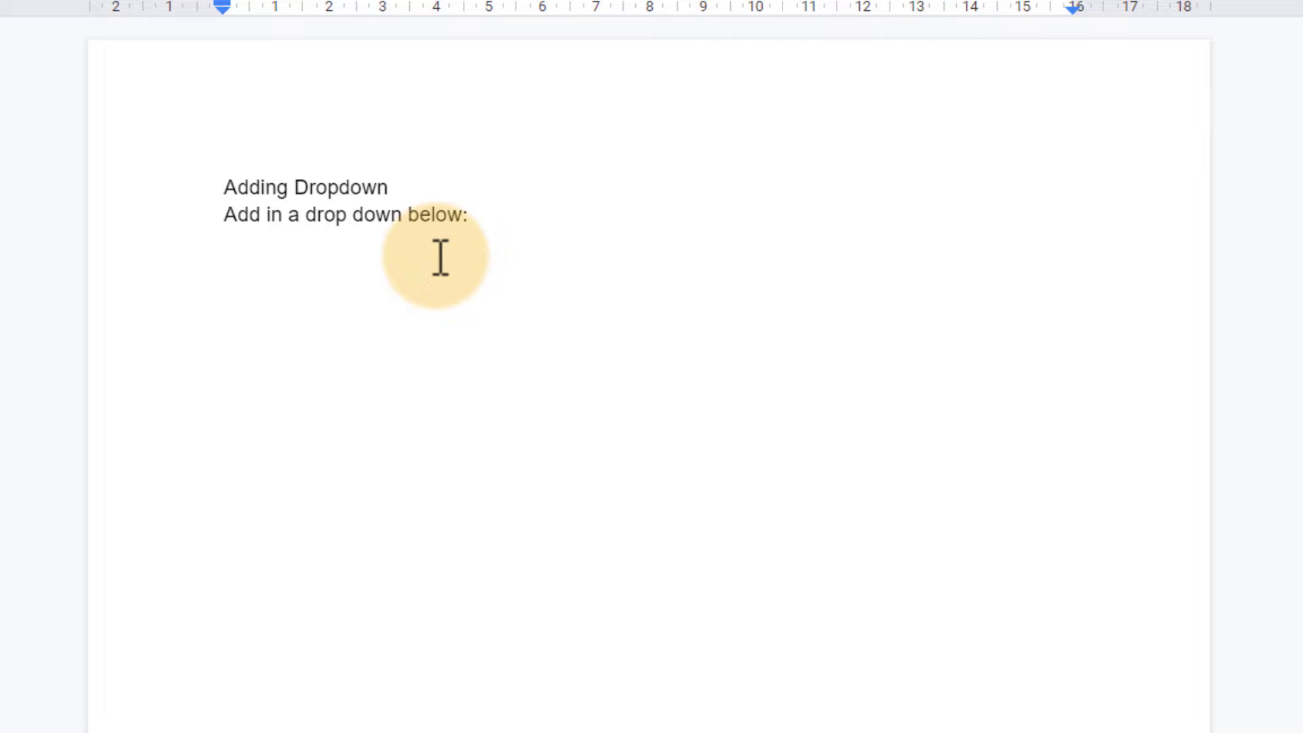
text(@d)
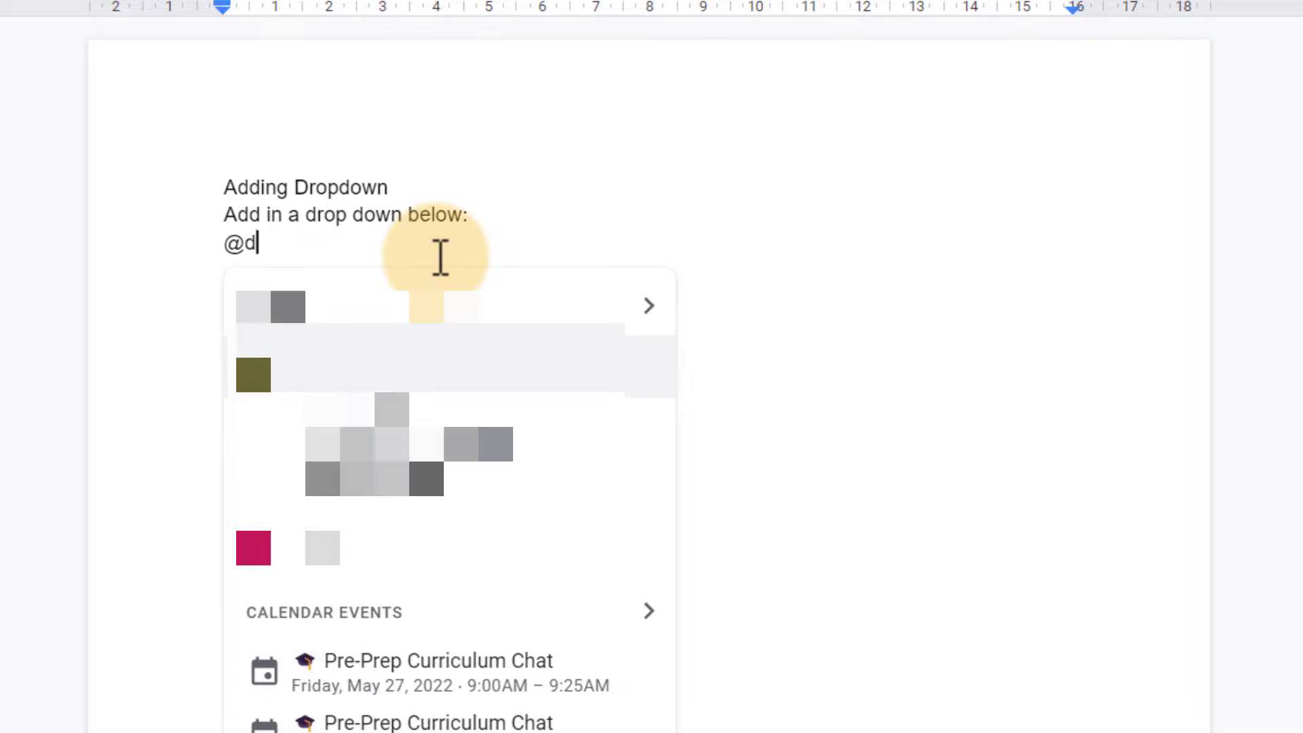
text(rop)
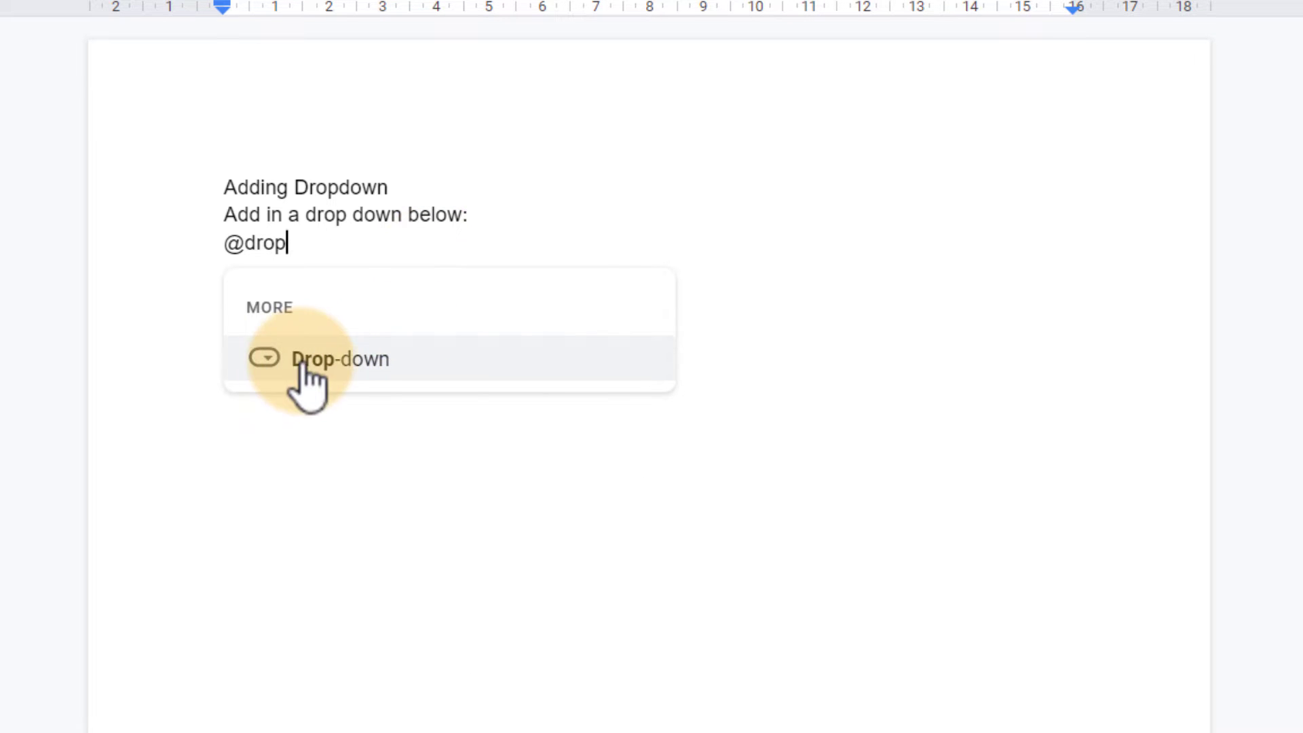
click(429, 370)
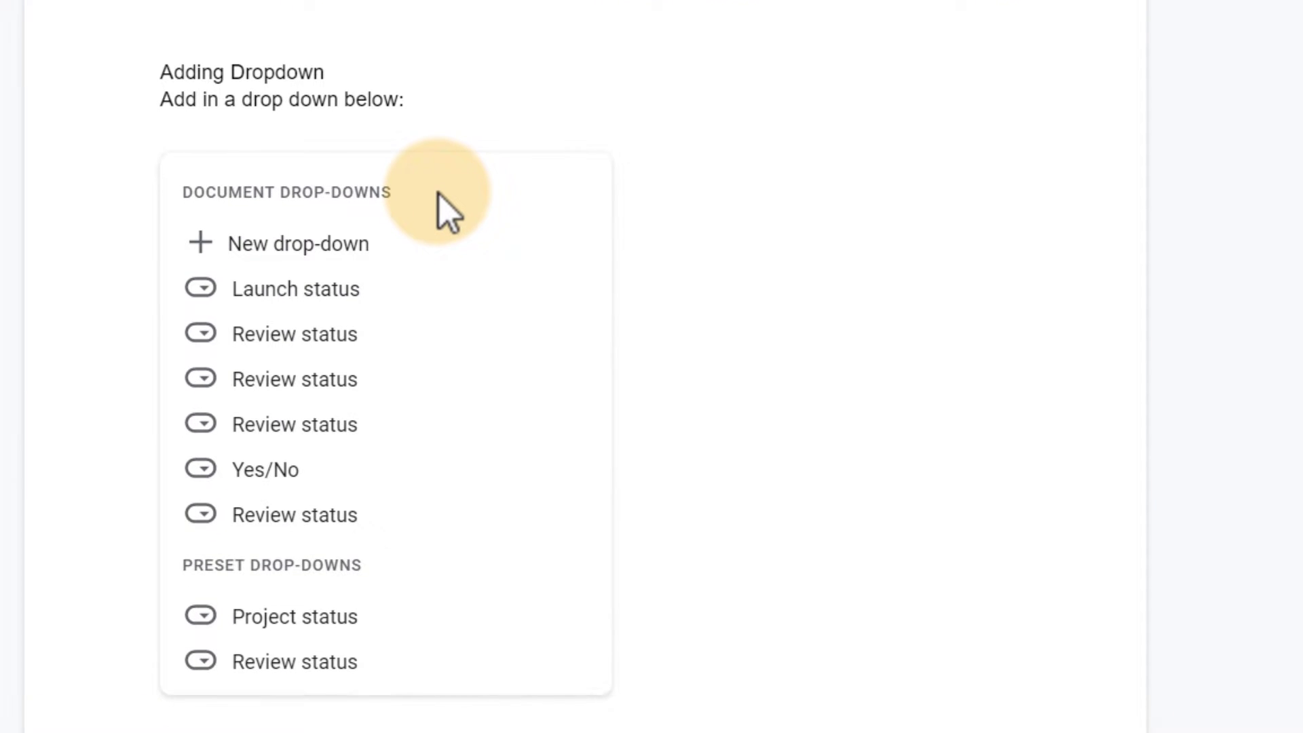
mouse_move(399, 300)
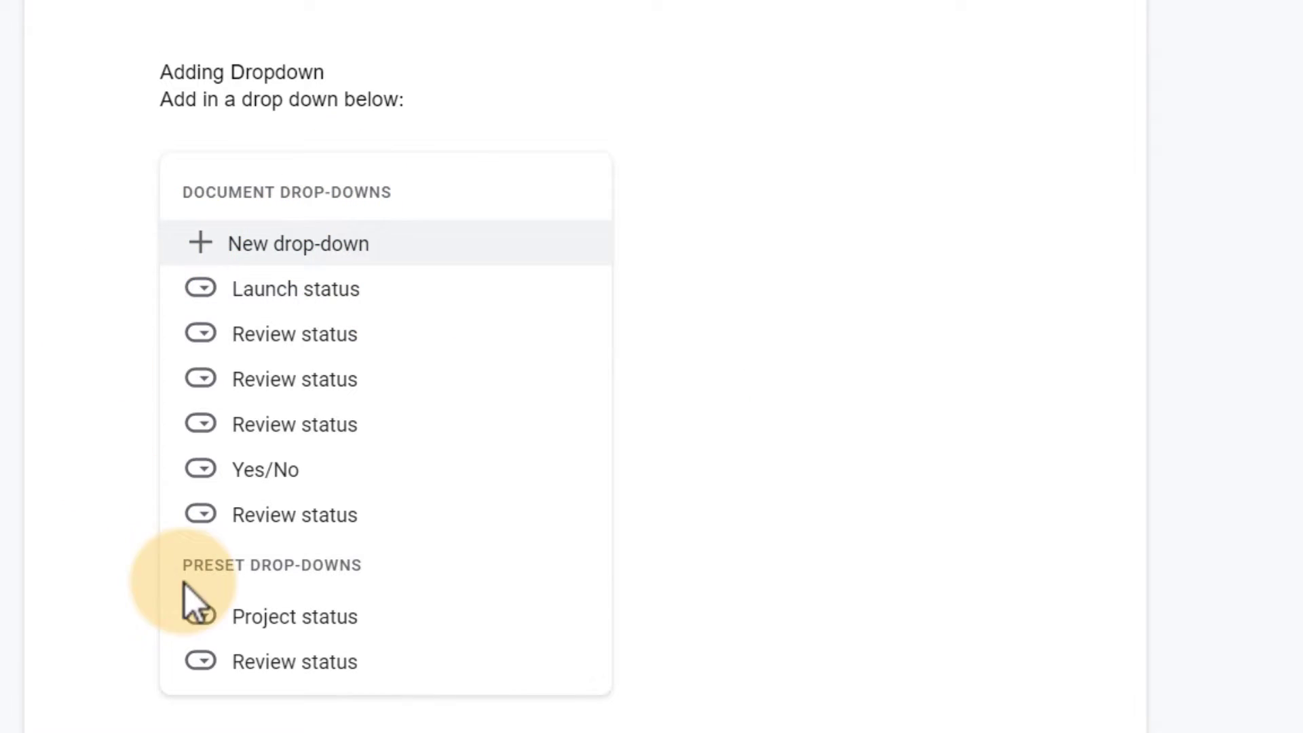
scroll(308, 571, down, 6)
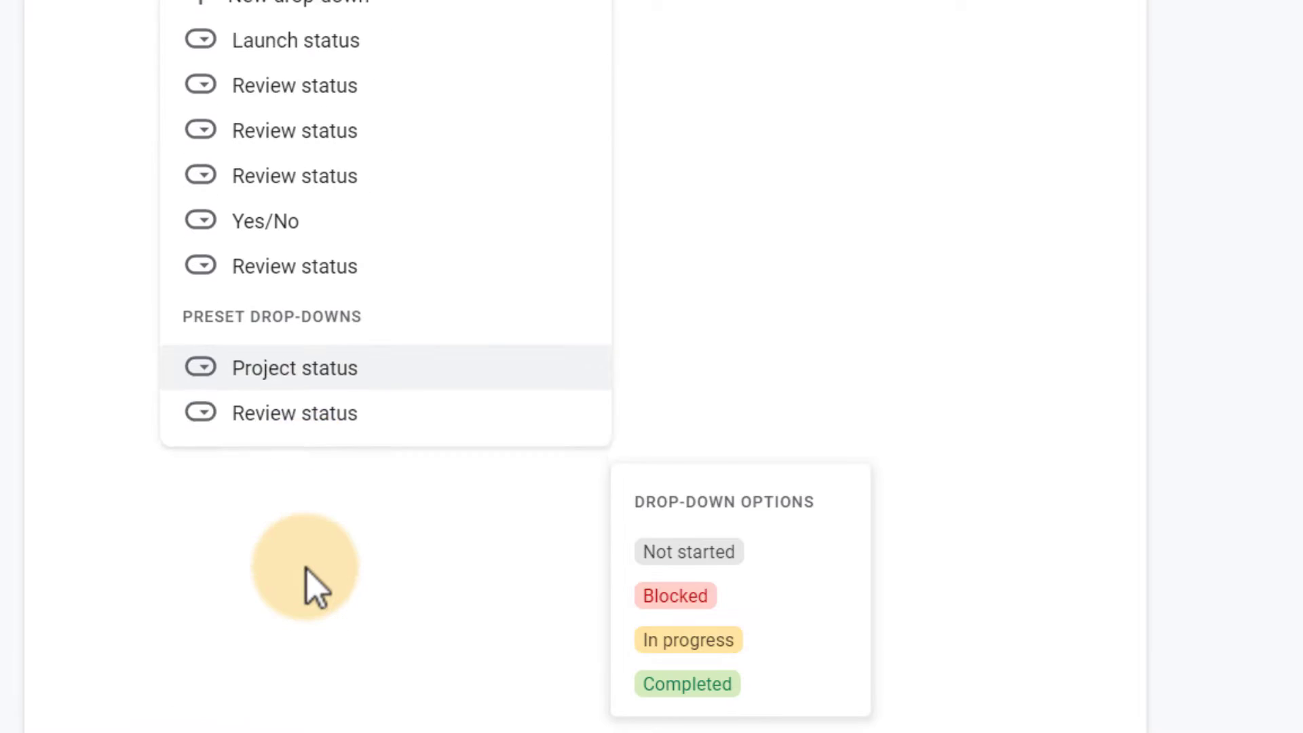
mouse_move(393, 190)
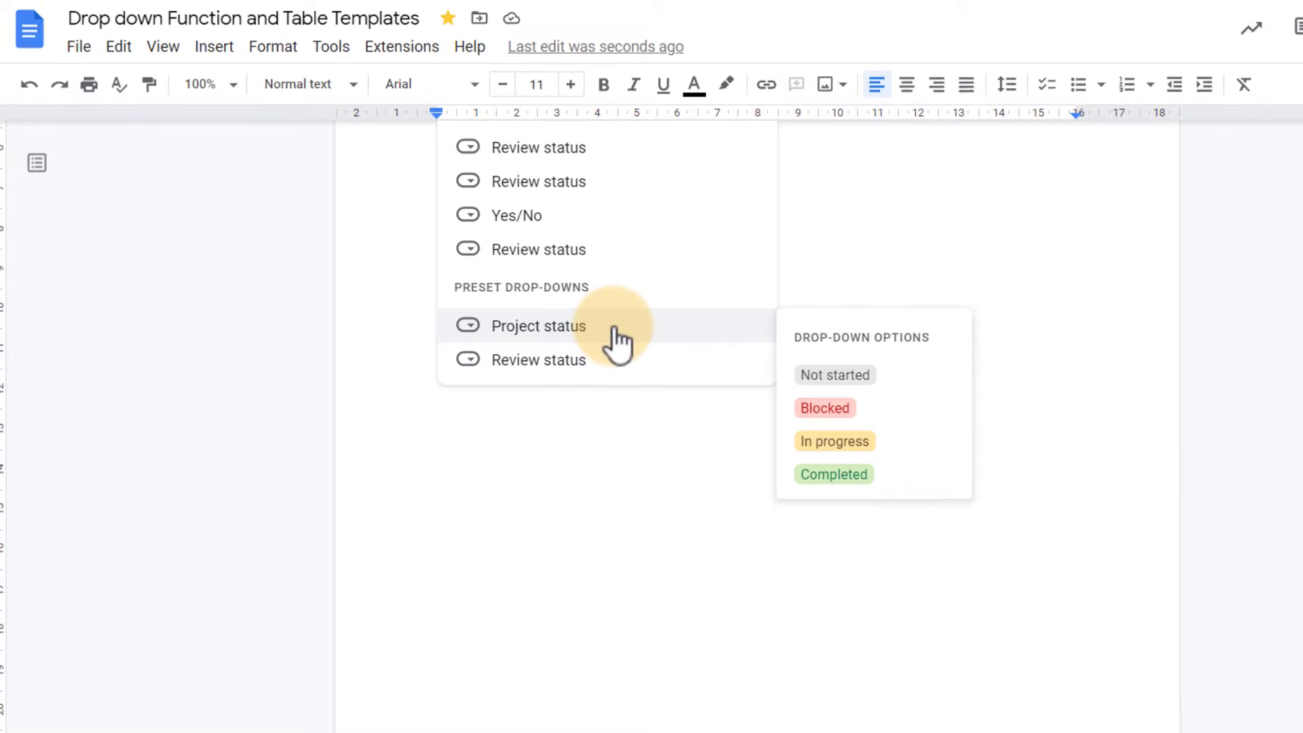
mouse_move(631, 267)
mouse_move(710, 336)
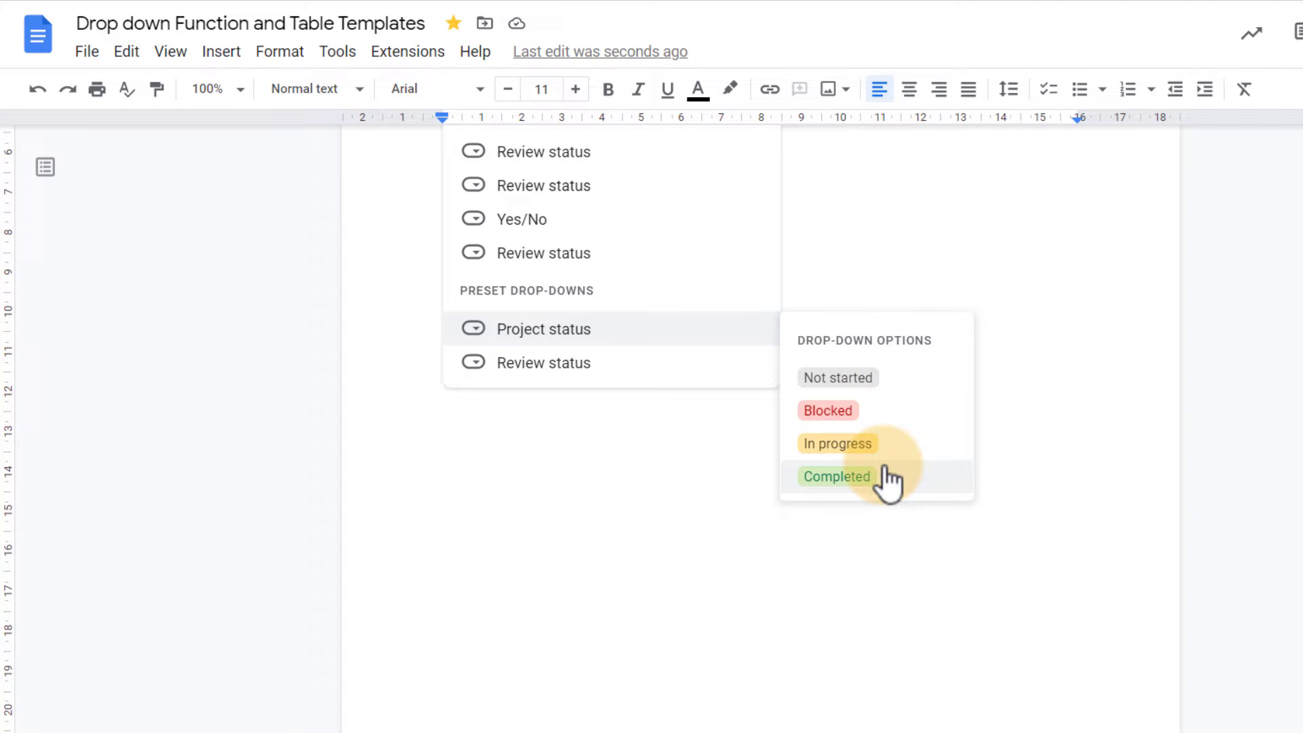
mouse_move(669, 375)
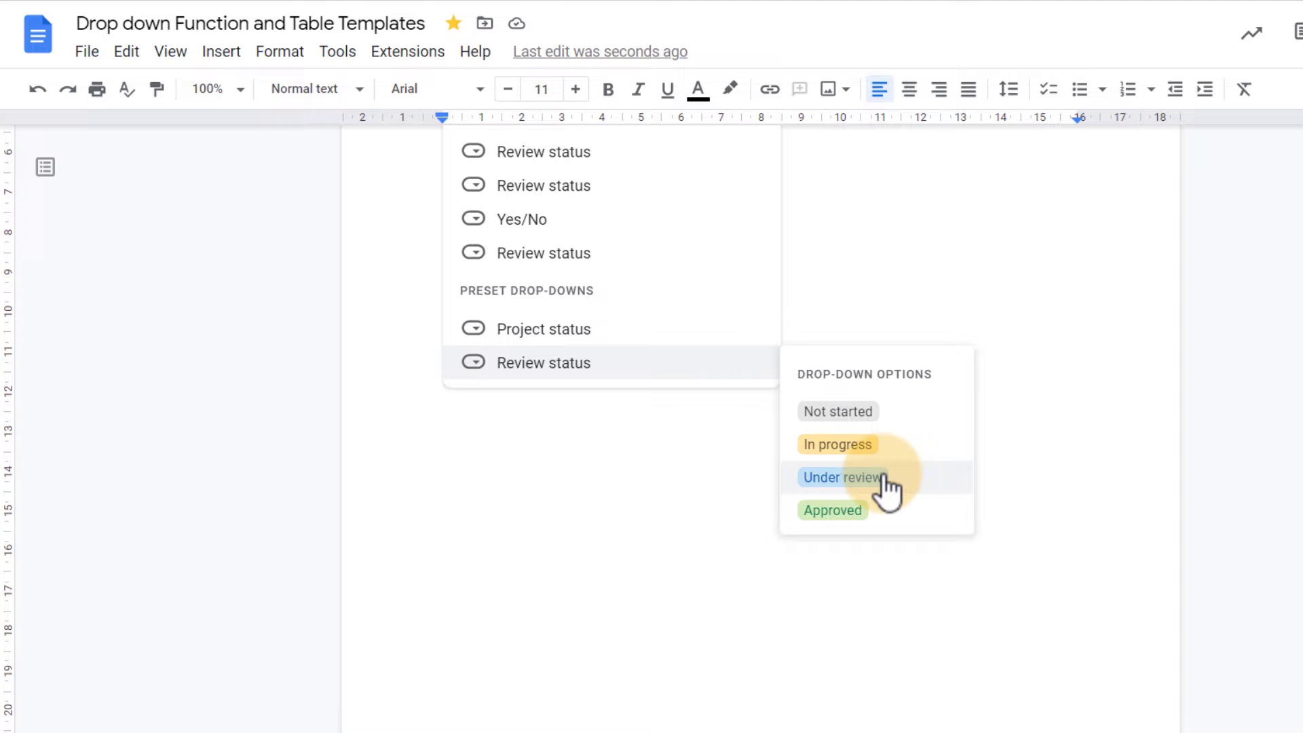
scroll(613, 245, up, 5)
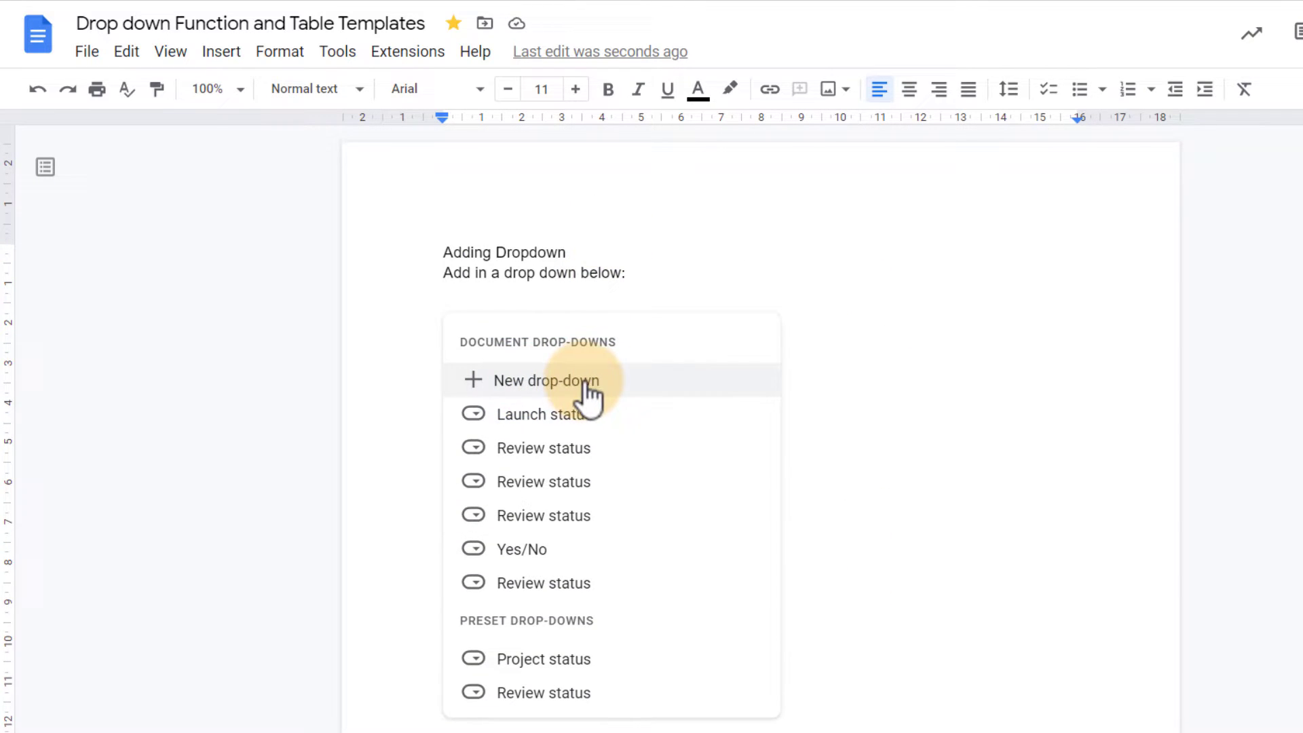
- Start a new custom drop-down and name it Example EduFlip
click(586, 382)
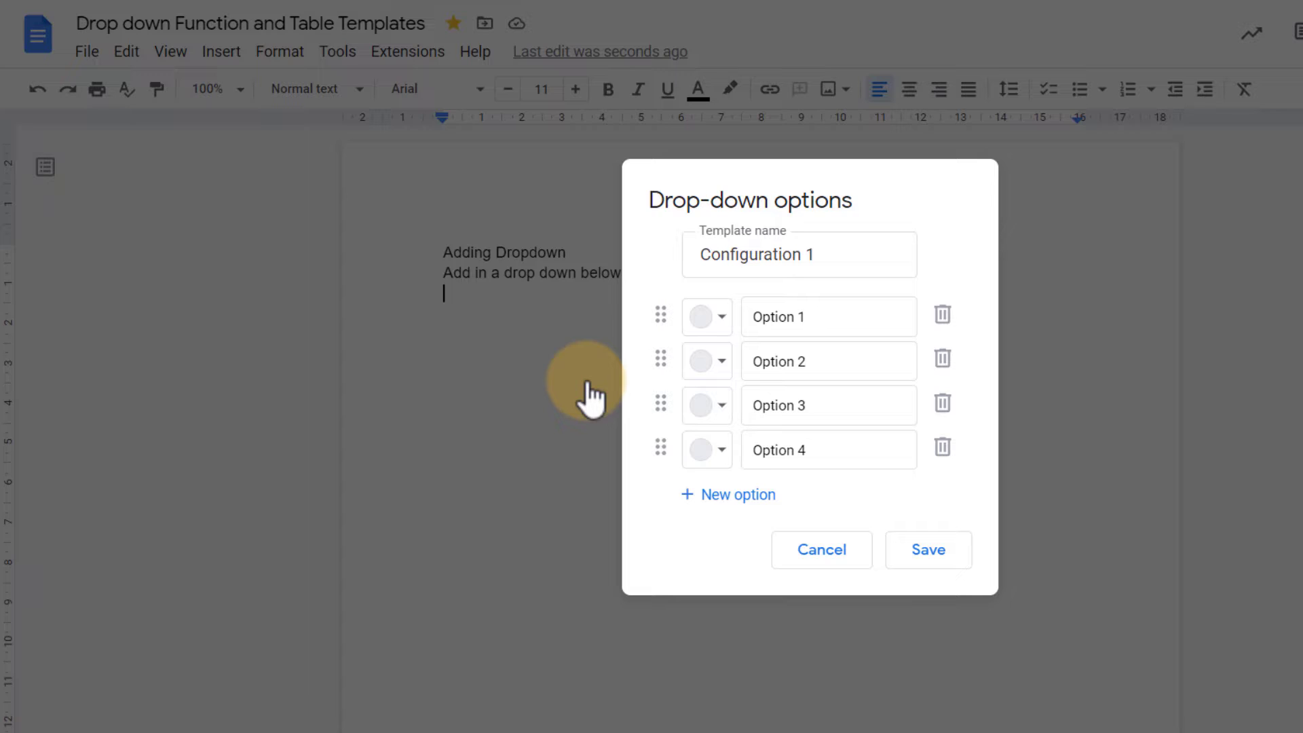
triple_click(785, 257)
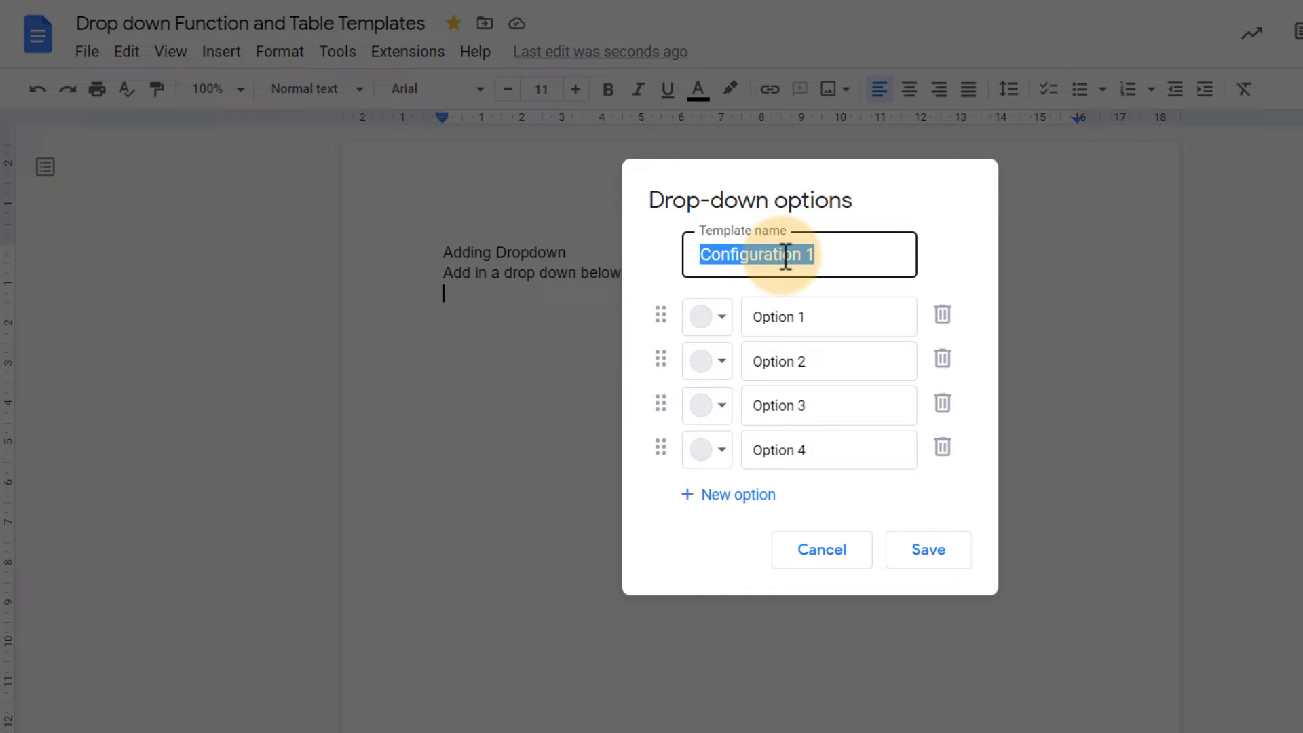
text(Example EduFlip)
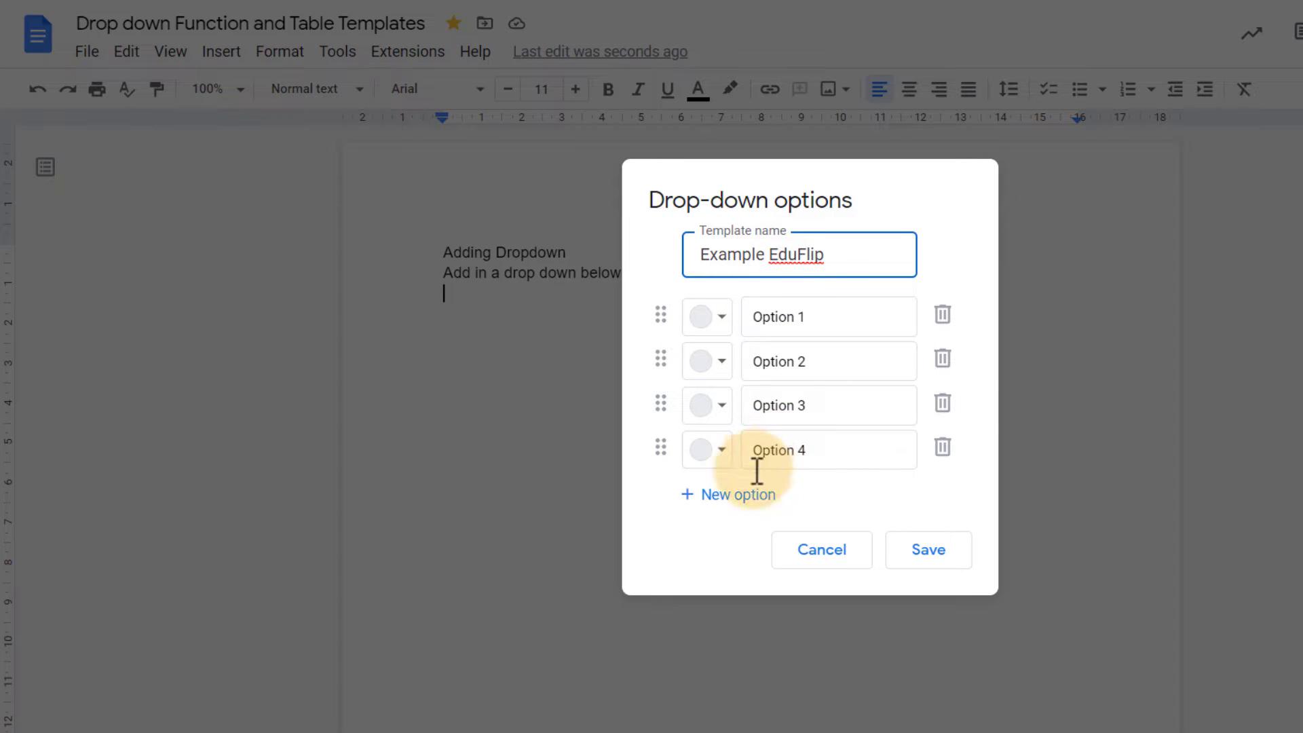
- Trim the drop-down to three options named Approved, In Review and Ideate
click(743, 496)
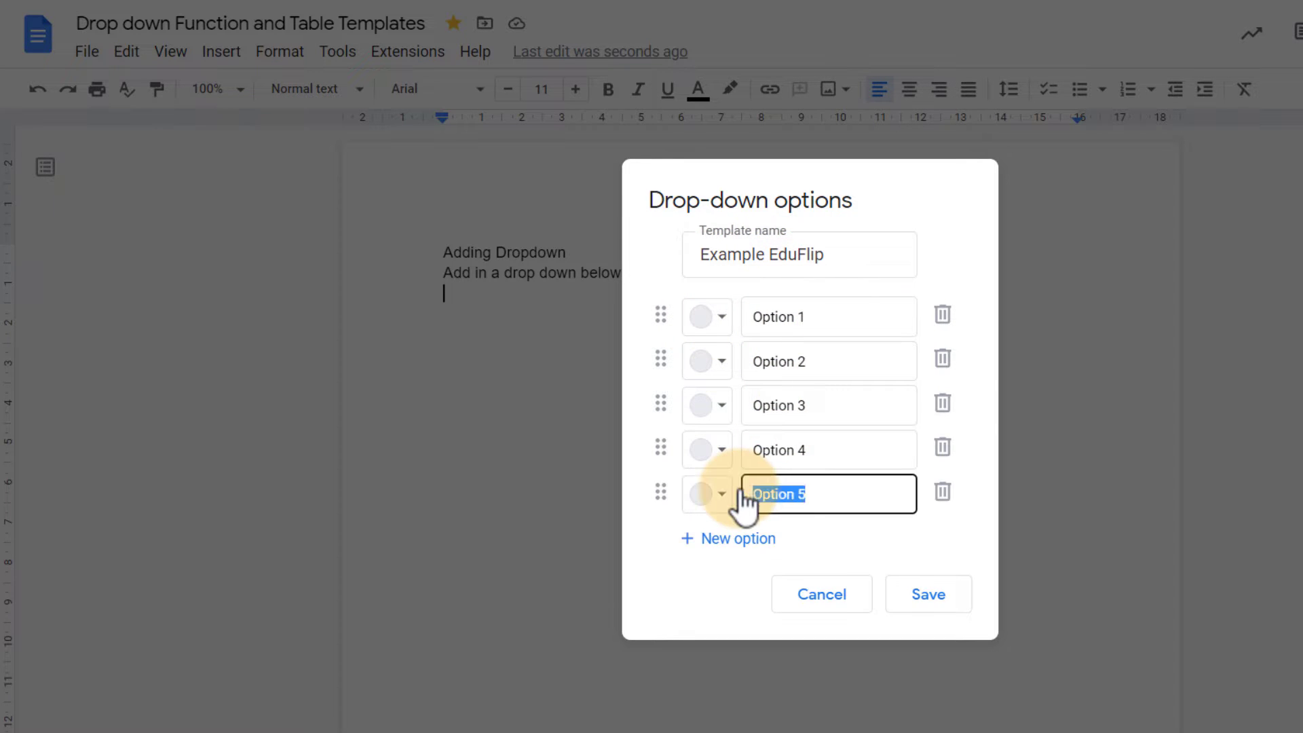
click(943, 492)
click(943, 449)
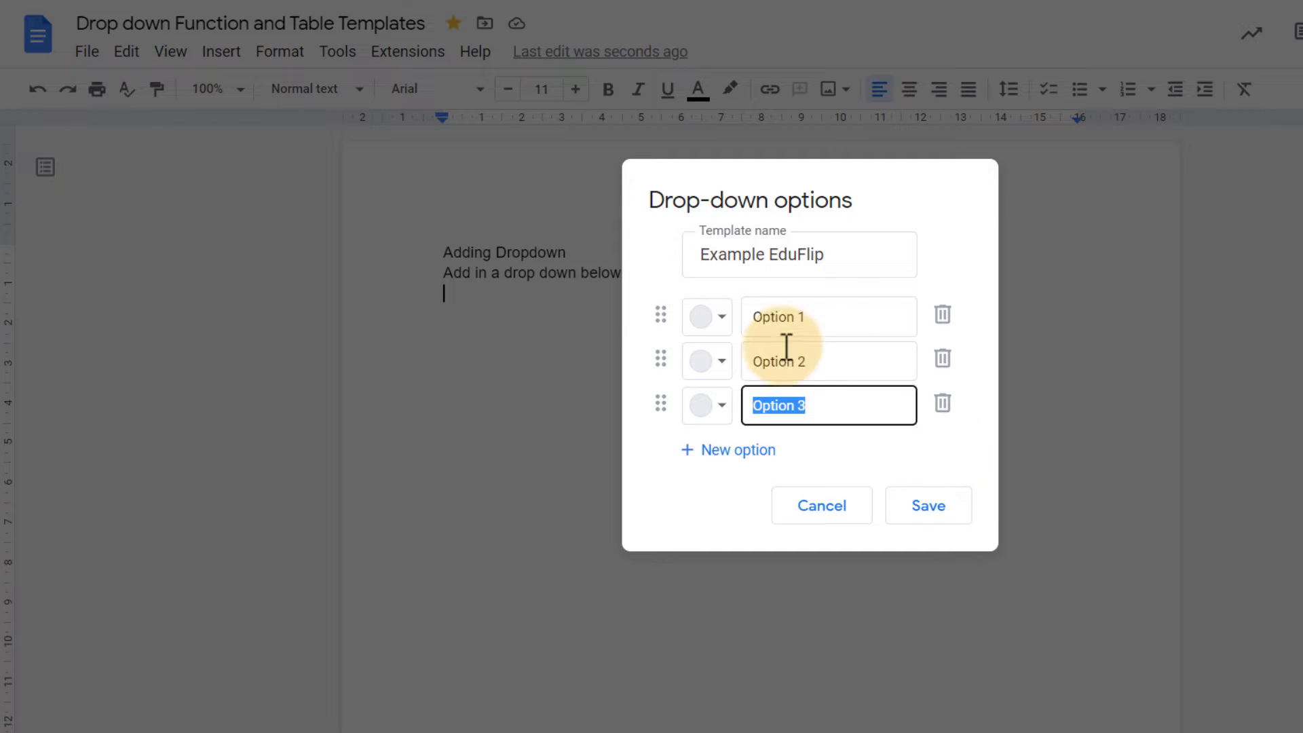
click(799, 316)
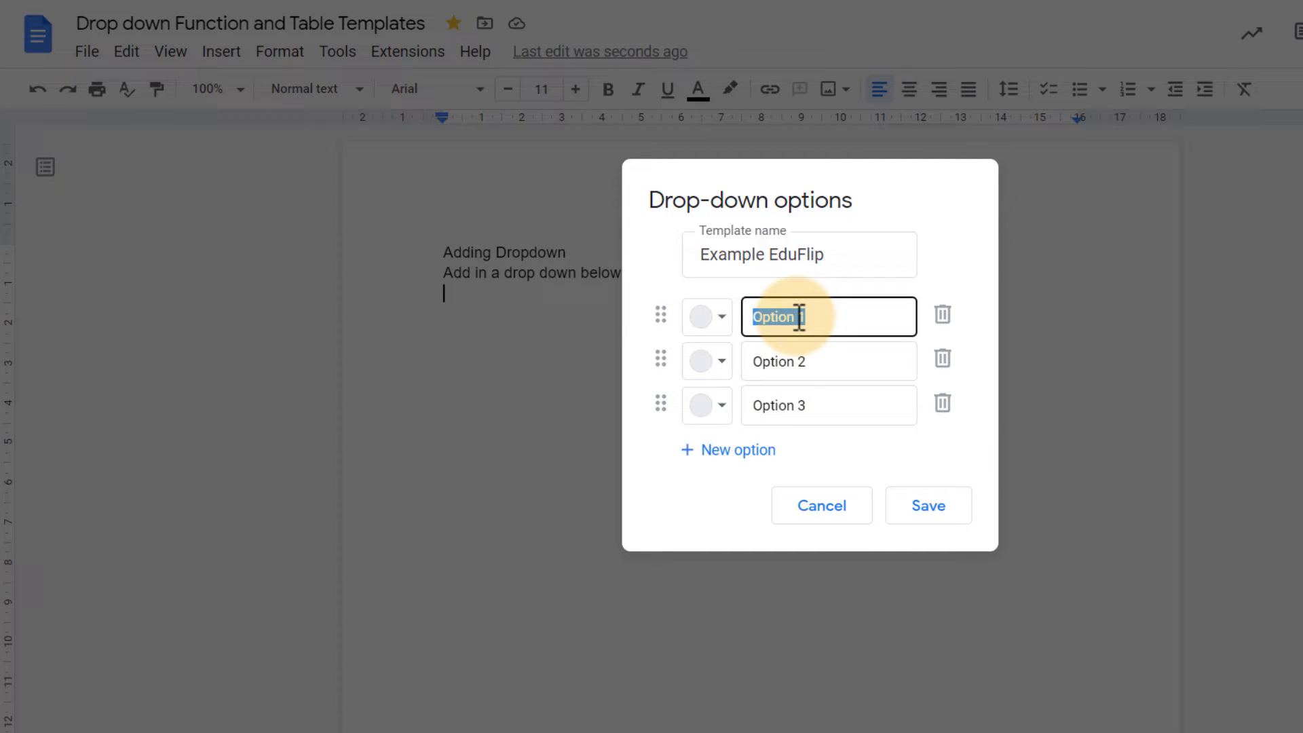
text(Approved)
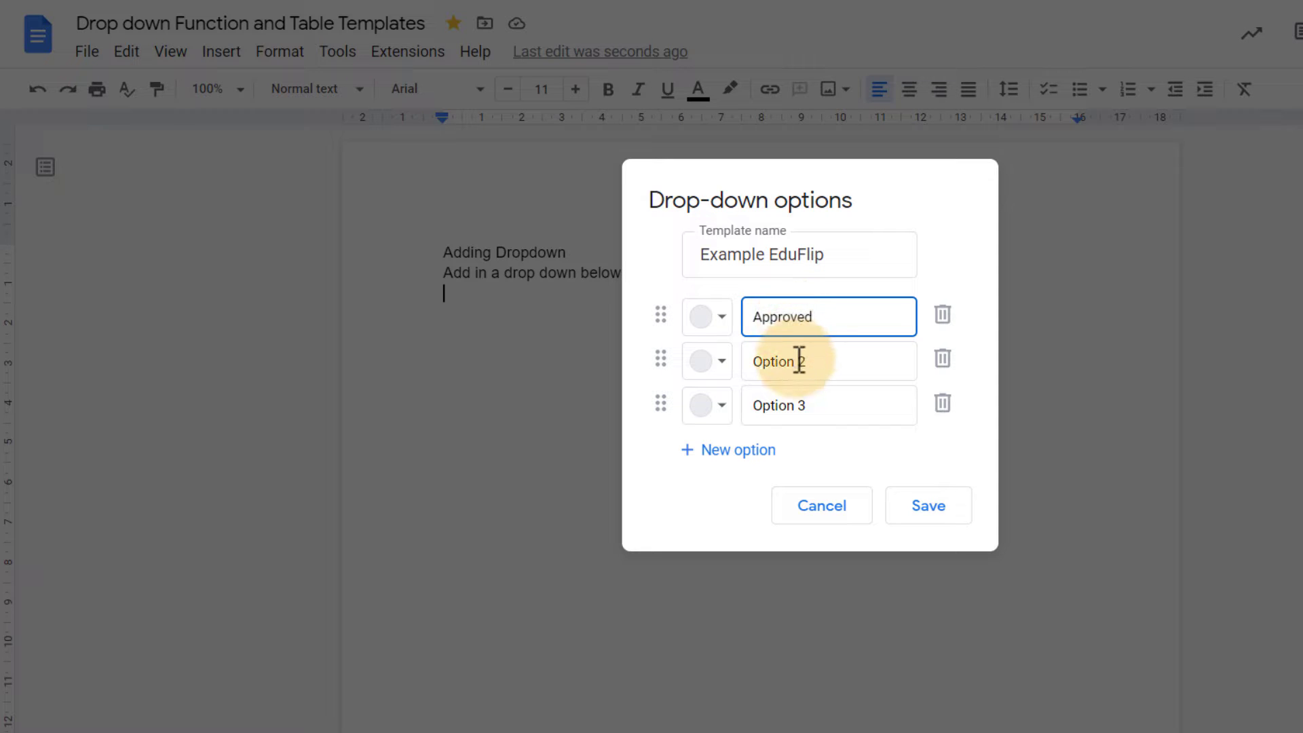
click(800, 361)
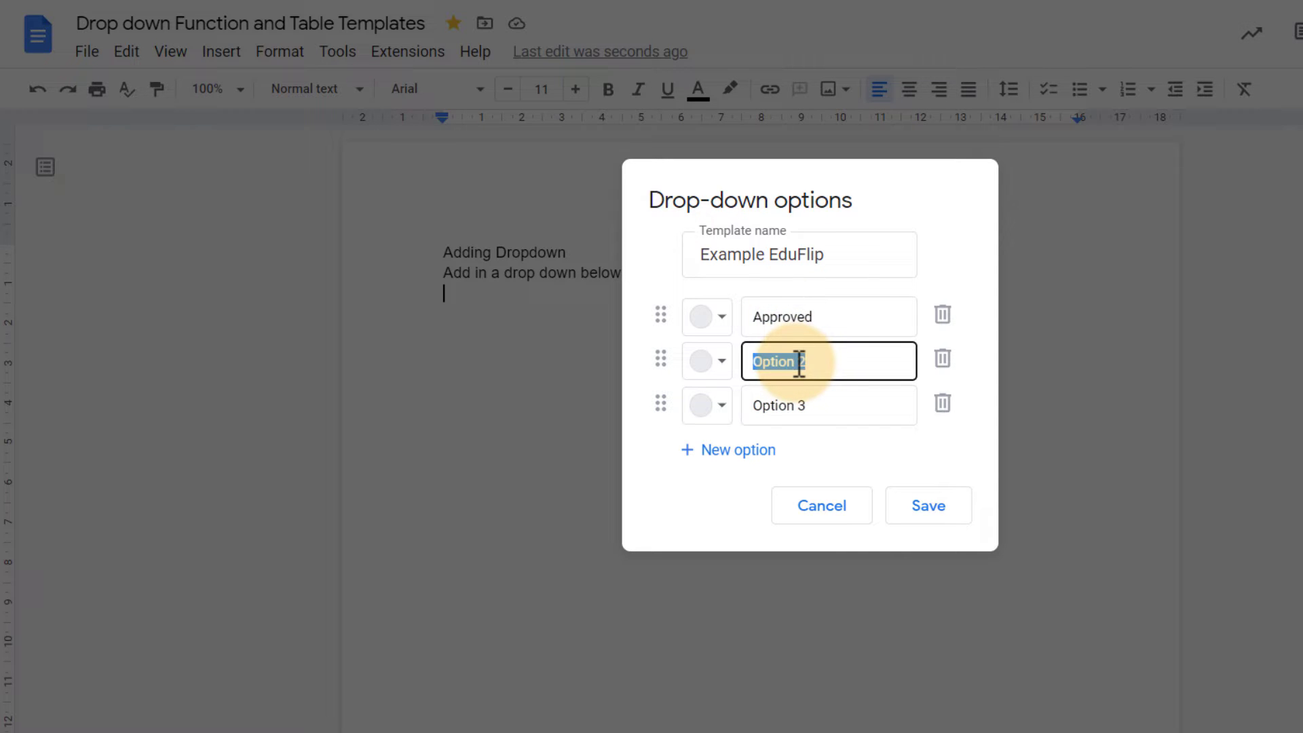
text(In Review)
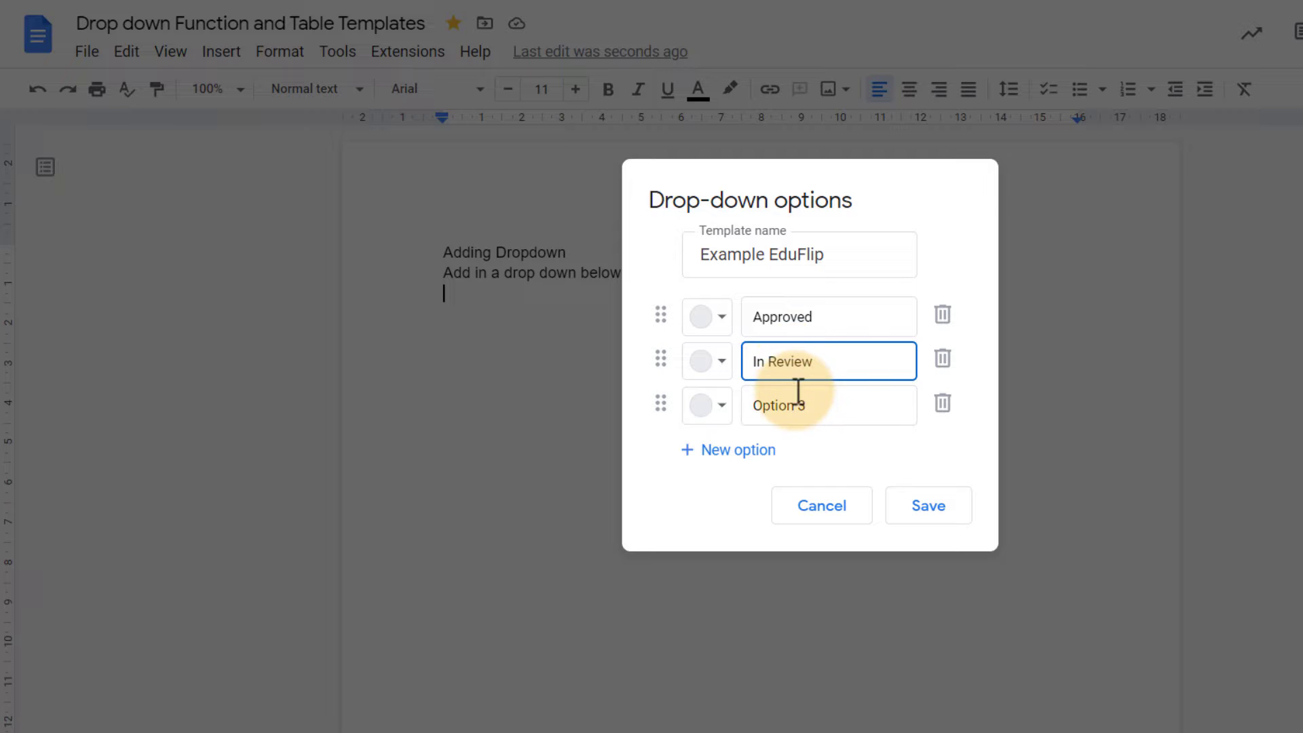
click(797, 402)
text(Ideate)
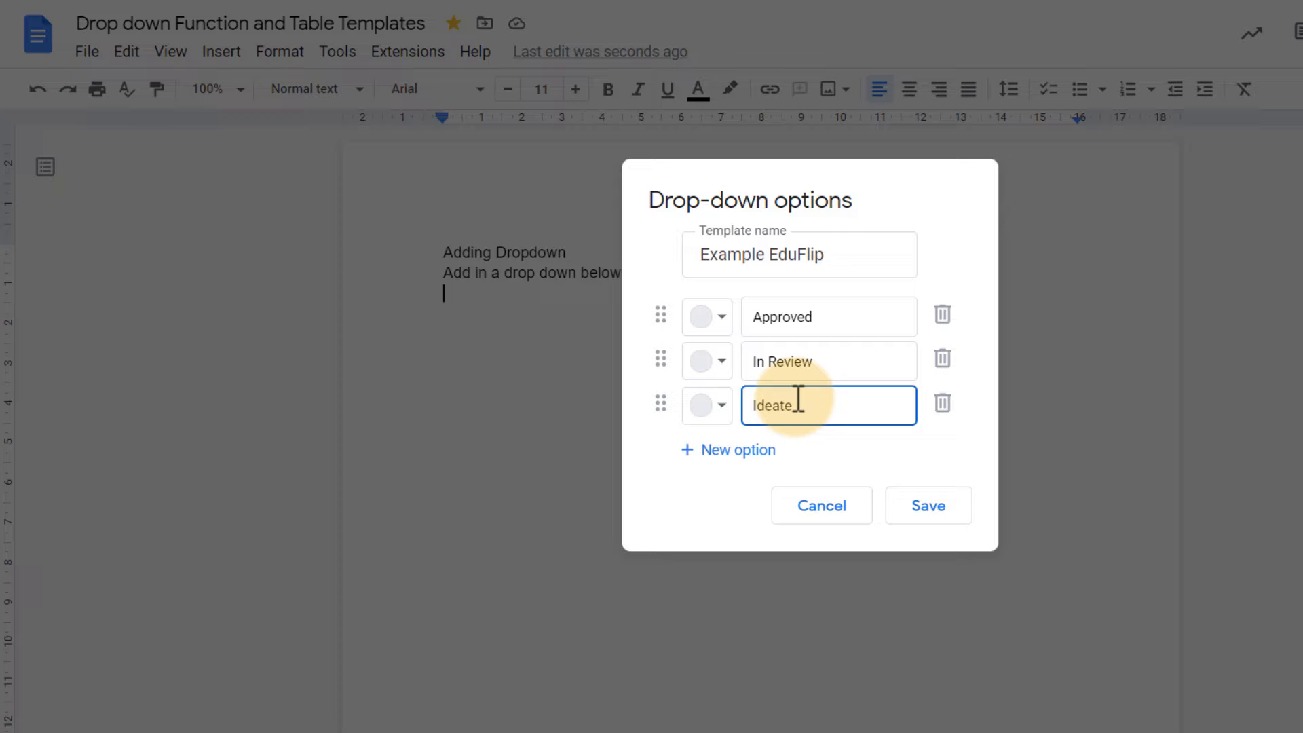
- Colour Ideate light red, In Review yellow and Approved light green, then save and insert the drop-down
click(720, 409)
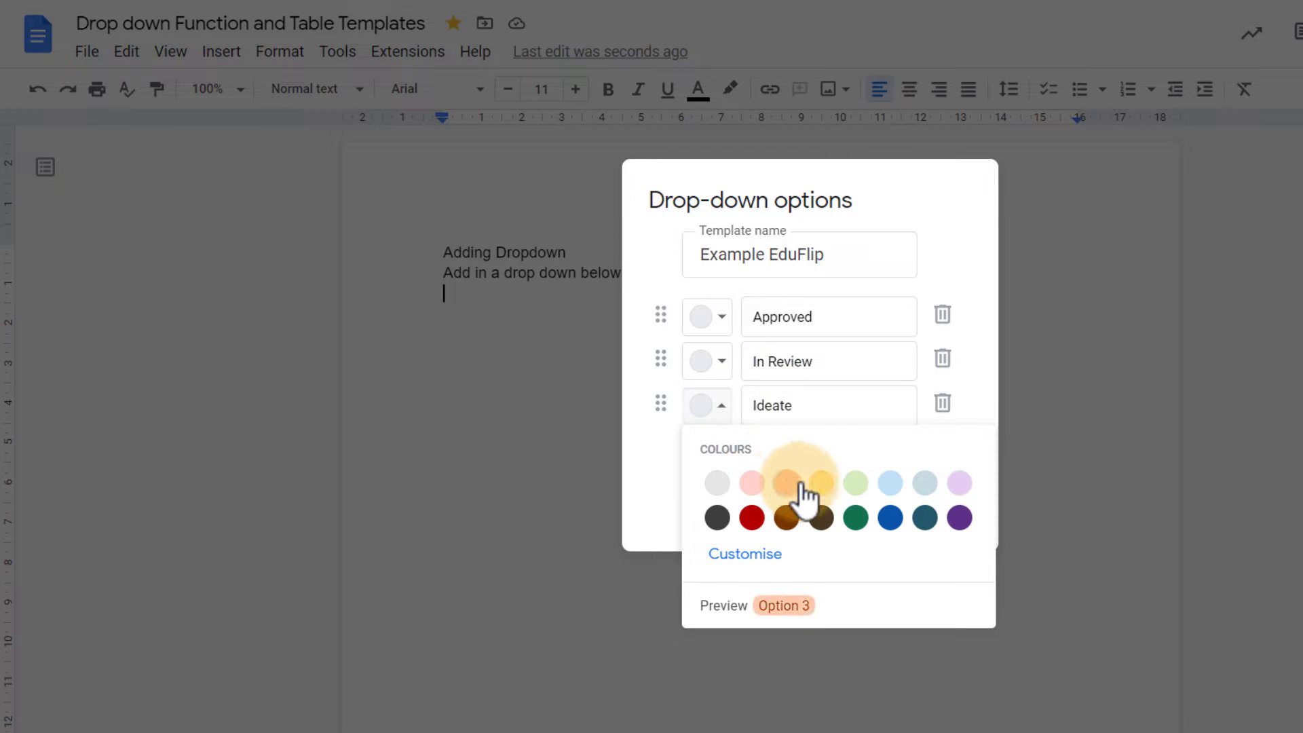
click(752, 486)
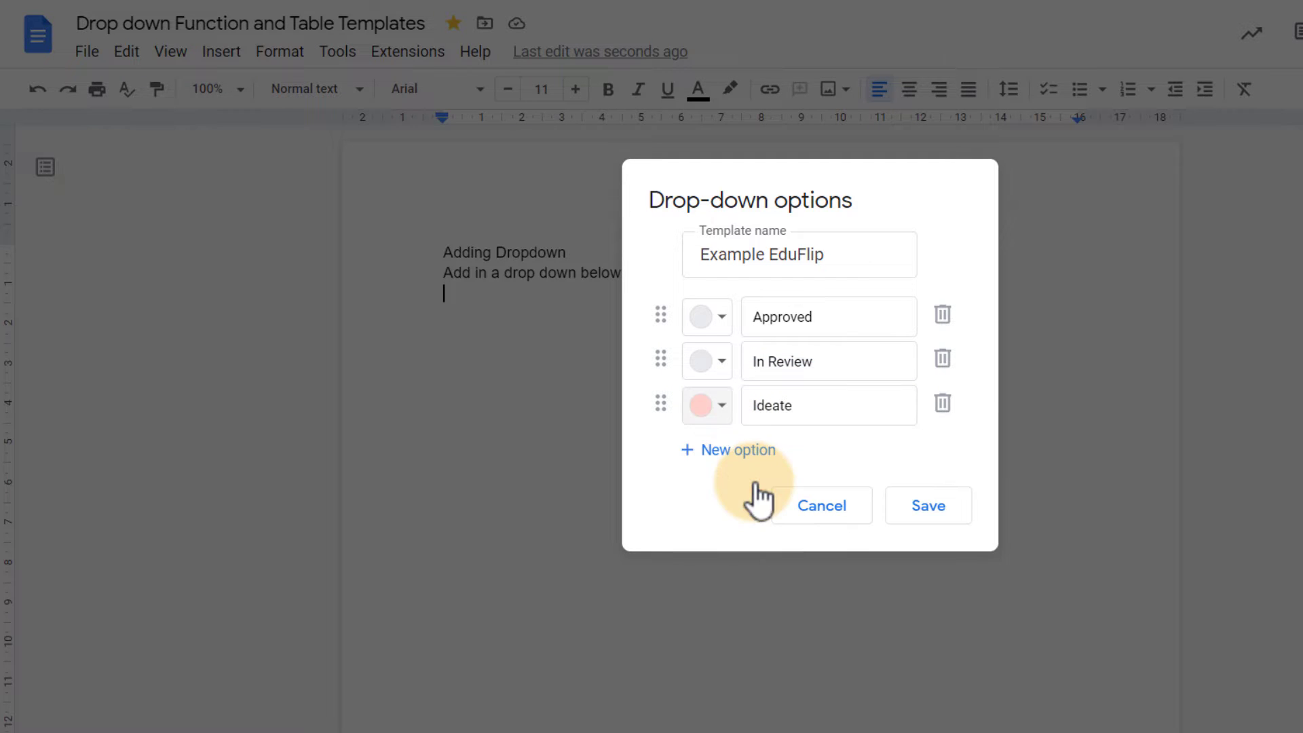
click(713, 363)
click(821, 438)
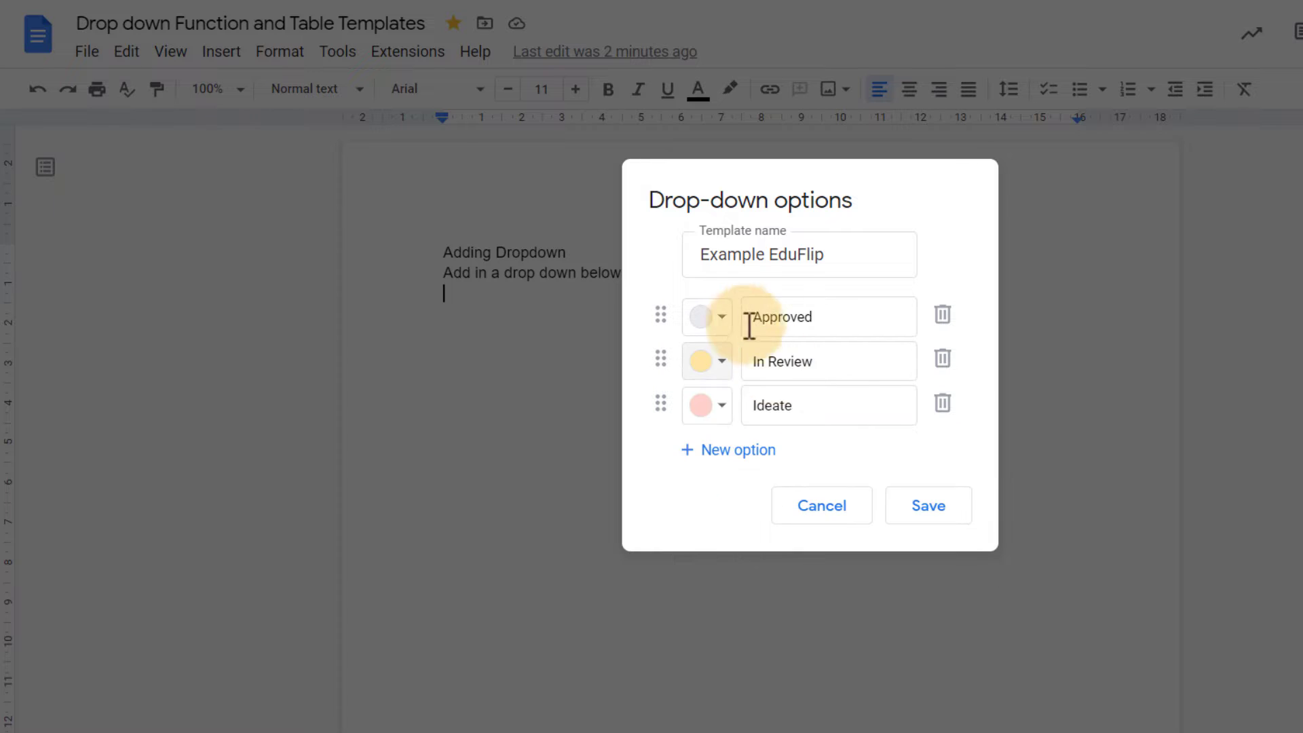
click(723, 316)
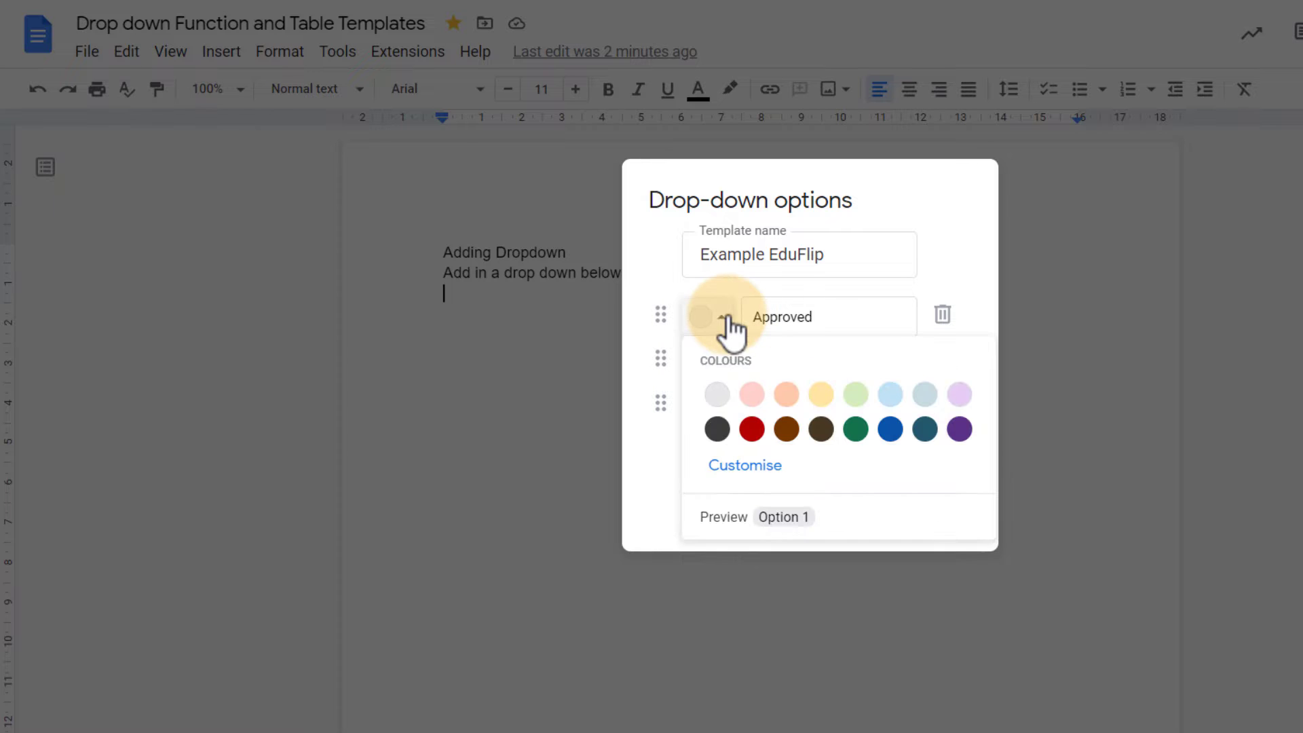
click(856, 397)
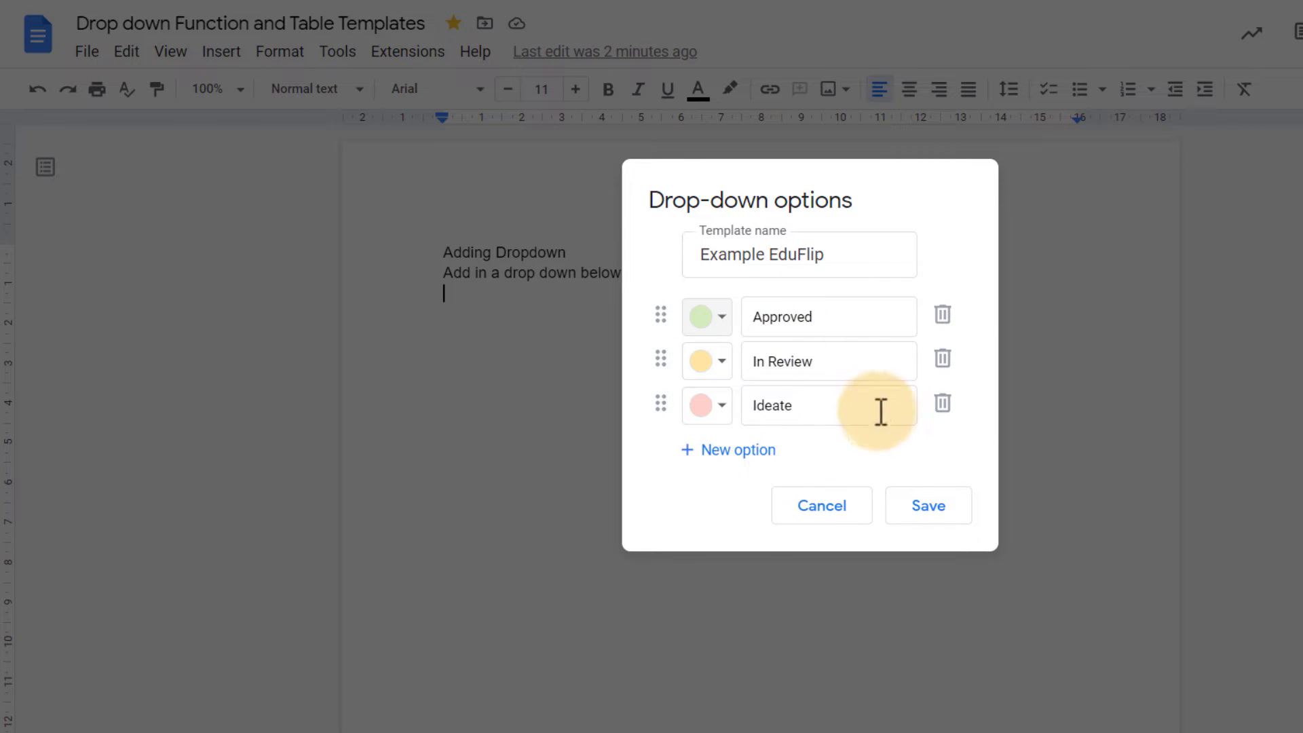
click(922, 508)
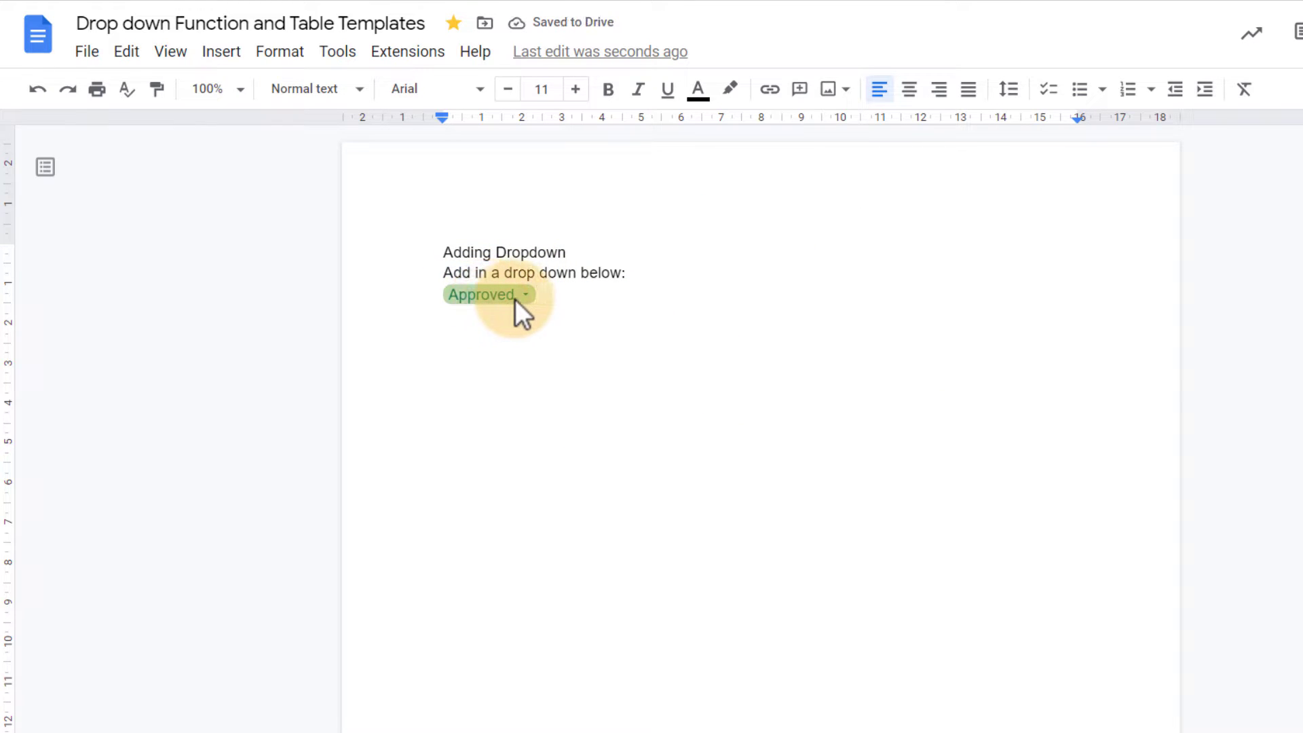
click(516, 299)
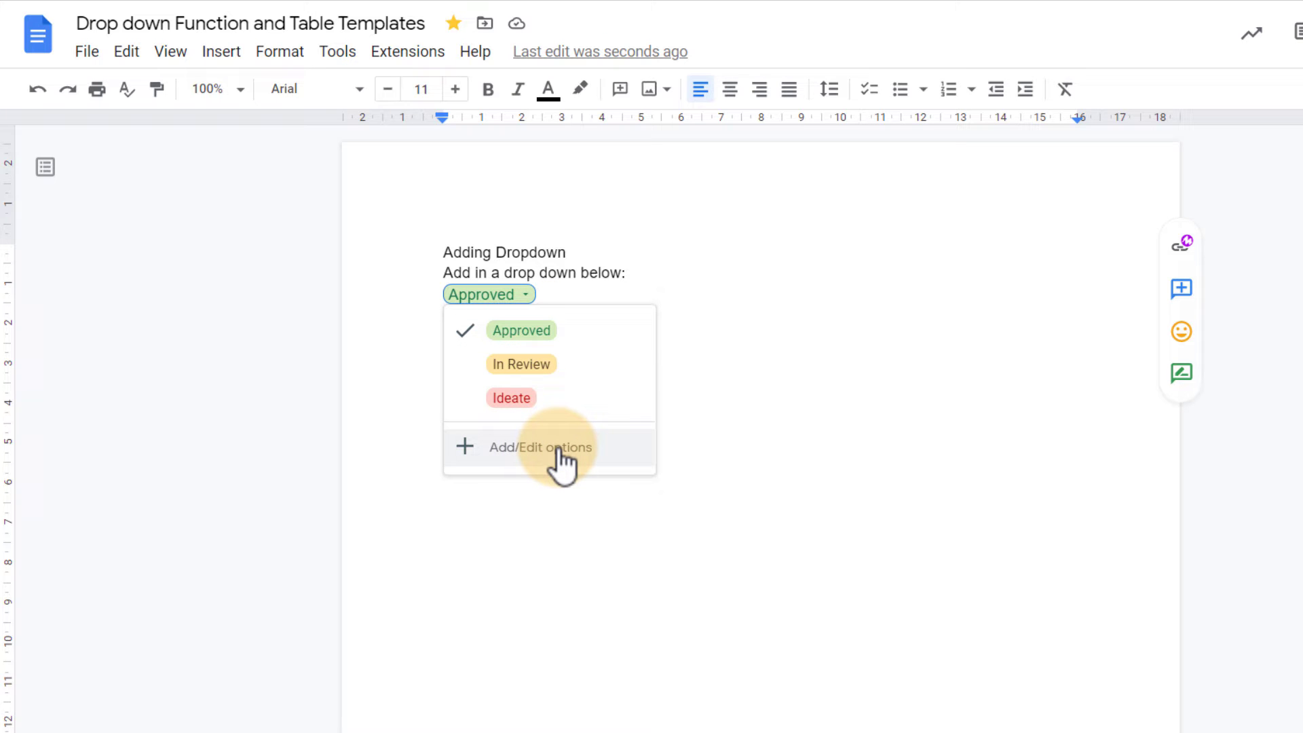
click(706, 357)
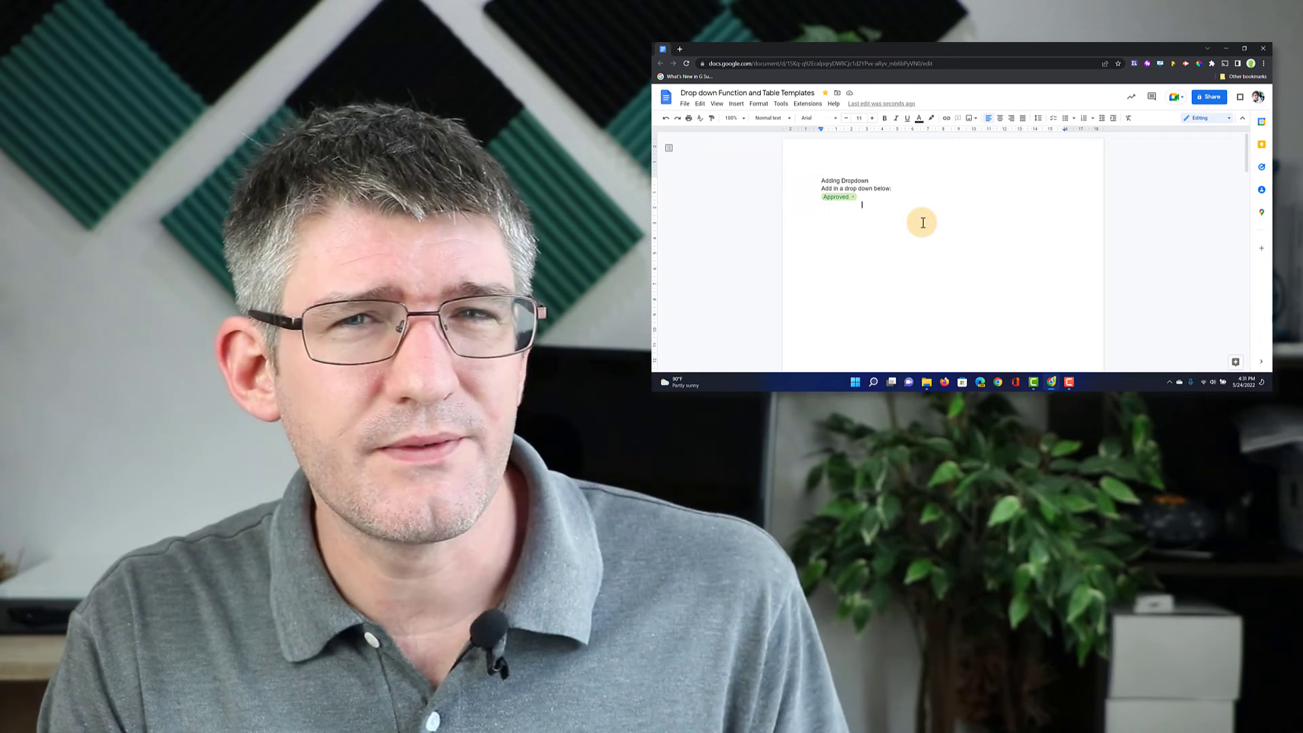
- Enter 'Project Title' in the first Project cell of the Product Roadmap table
scroll(709, 362, down, 10)
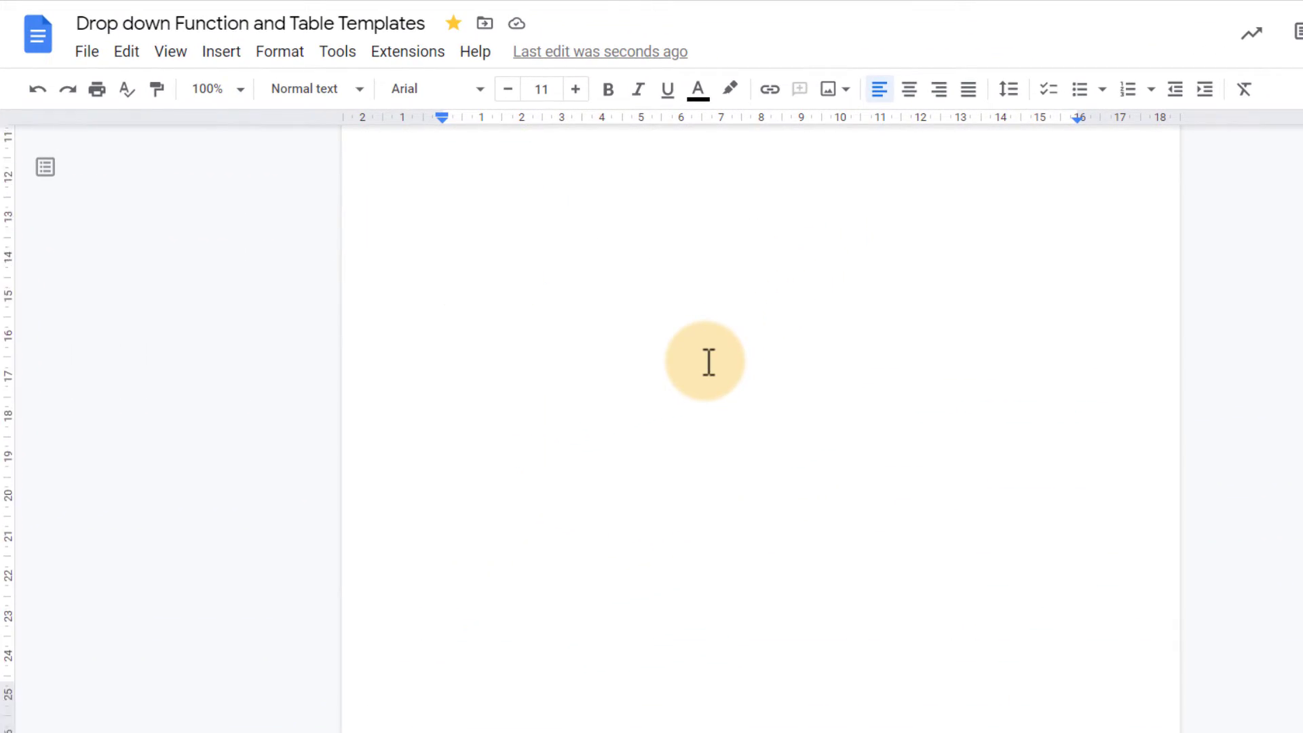
scroll(708, 362, down, 2)
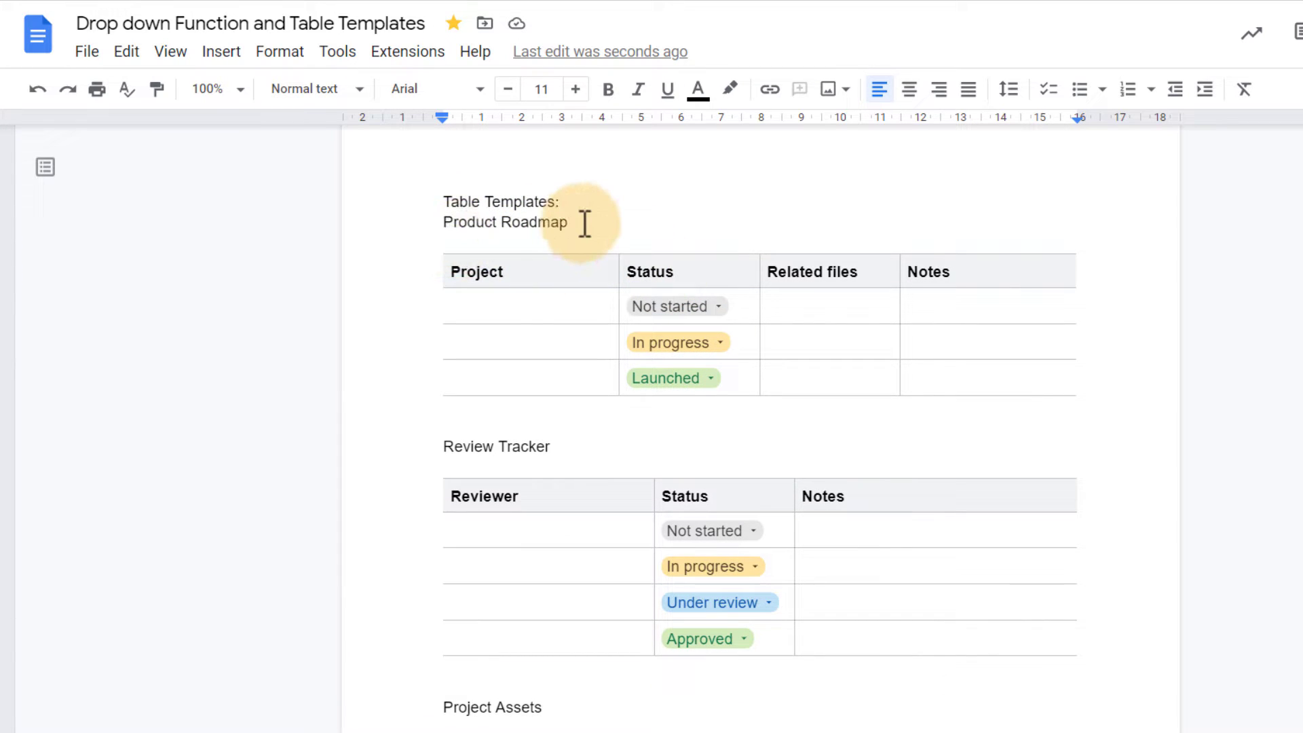
click(575, 300)
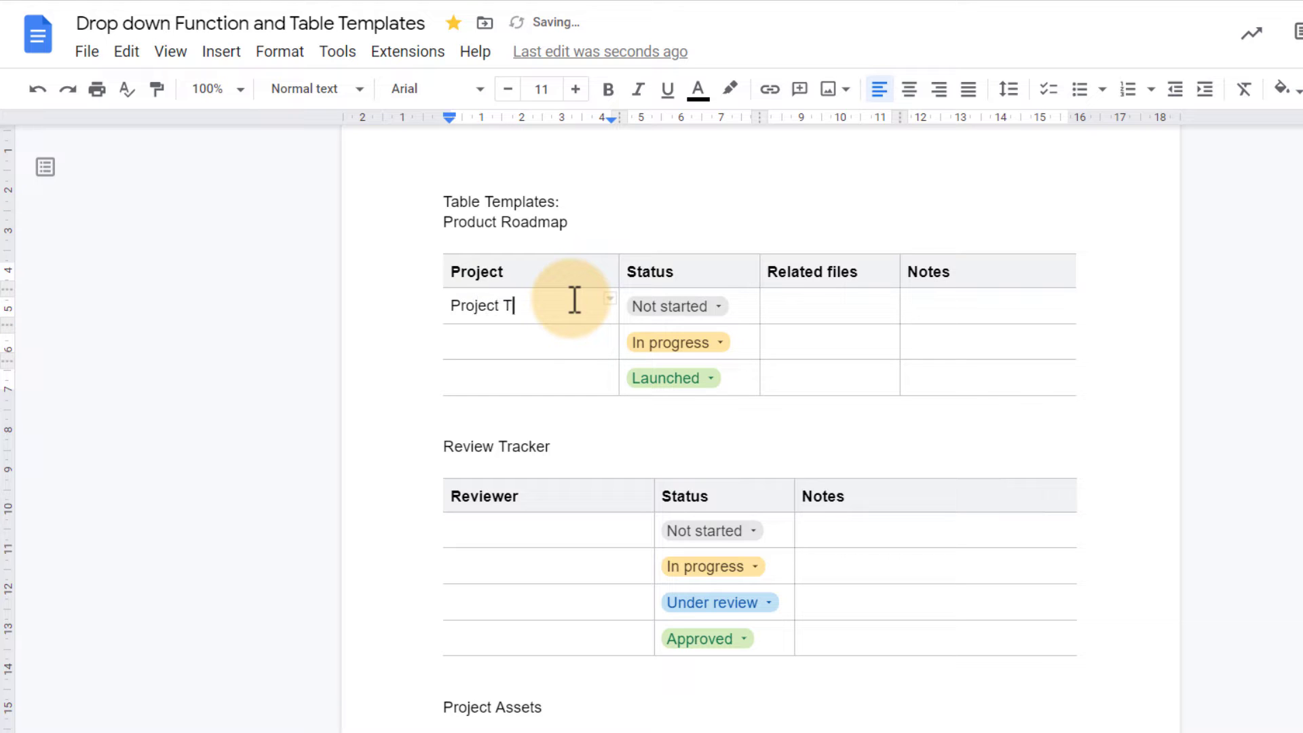
click(670, 308)
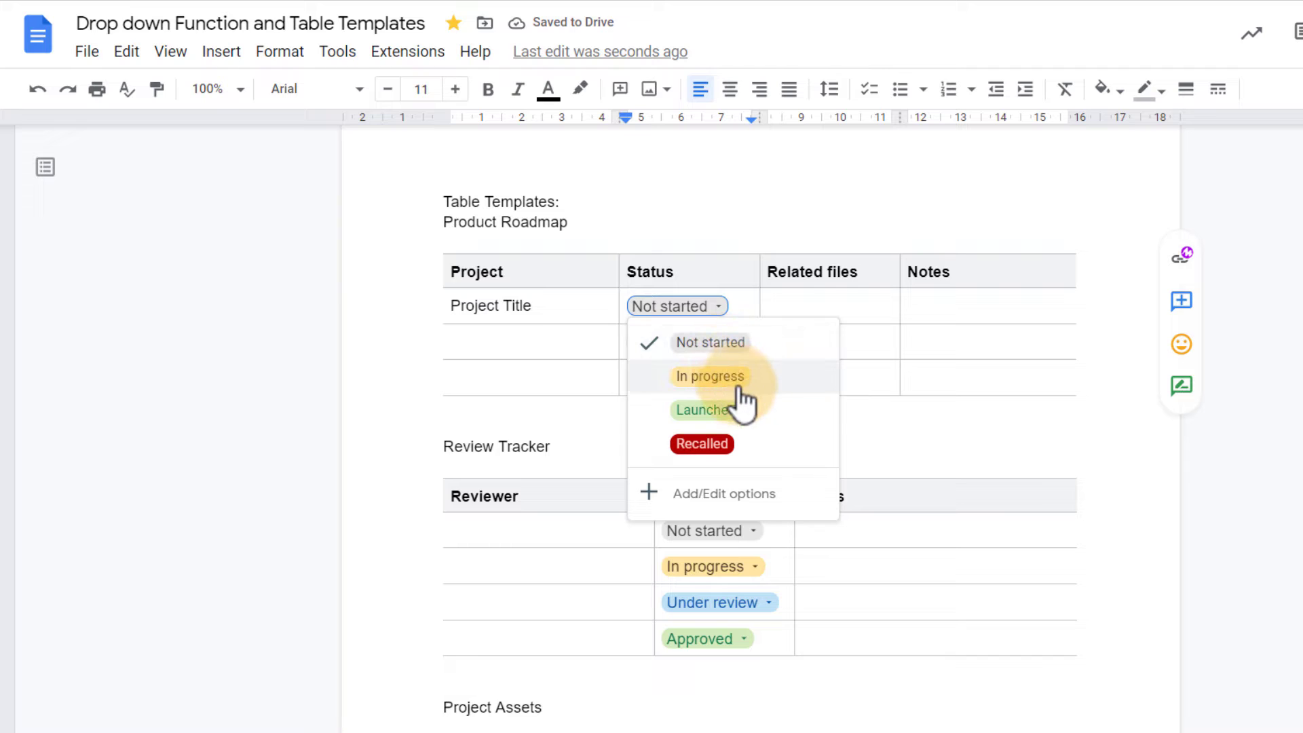
click(874, 304)
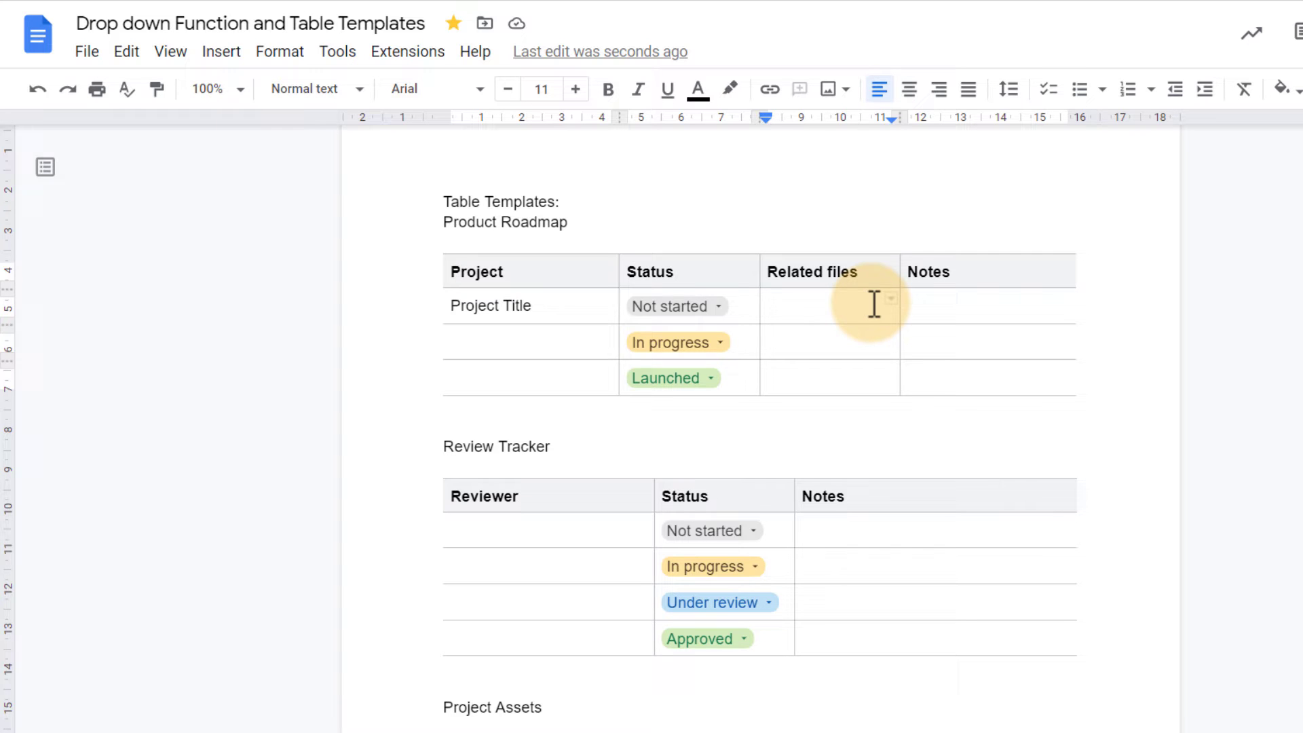
- Add the Demo 001_Map Charts file chip under Related files and the note 'Please check the file'
text(@)
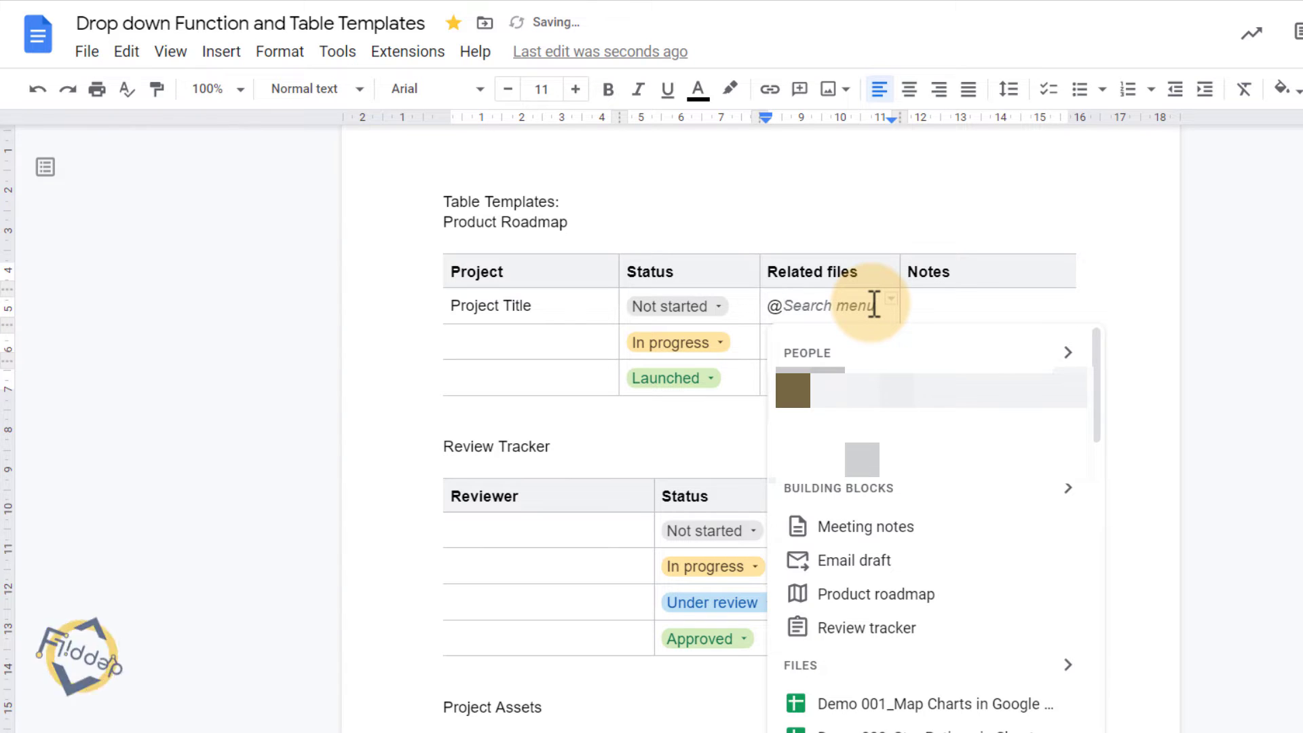
scroll(896, 703, down, 4)
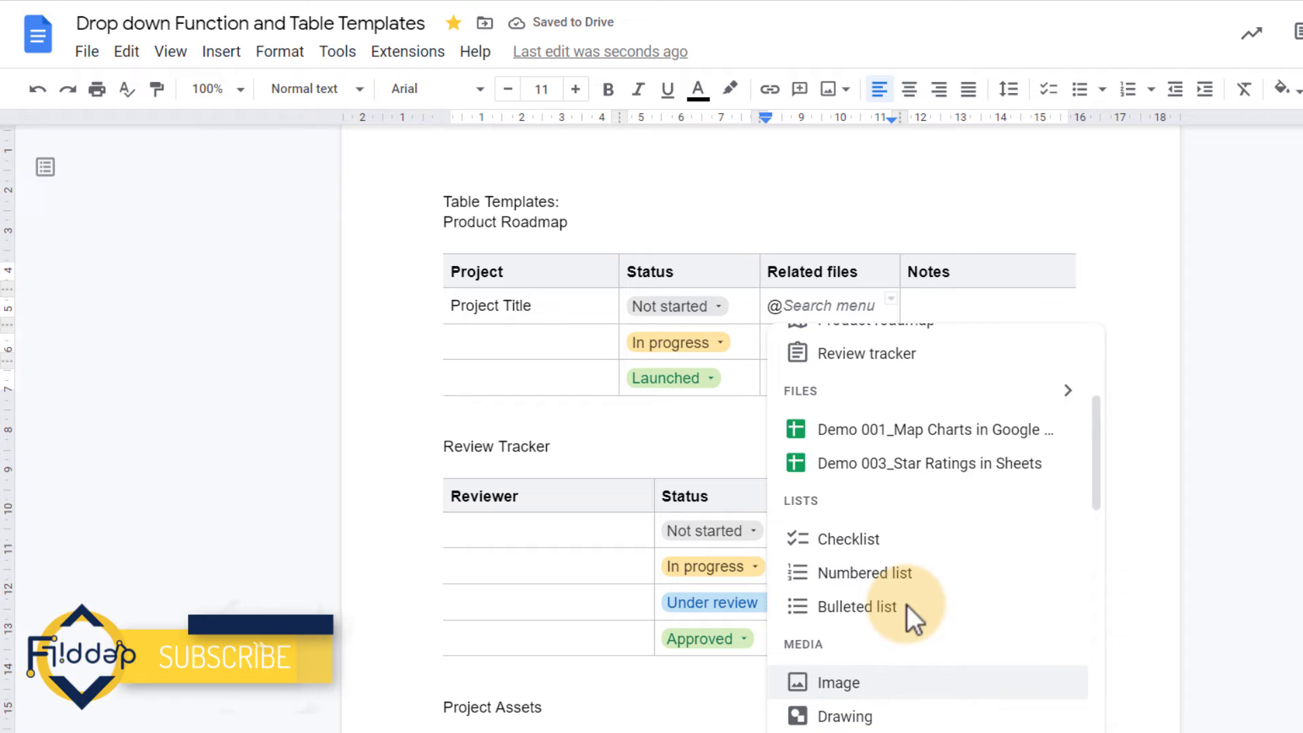
click(983, 434)
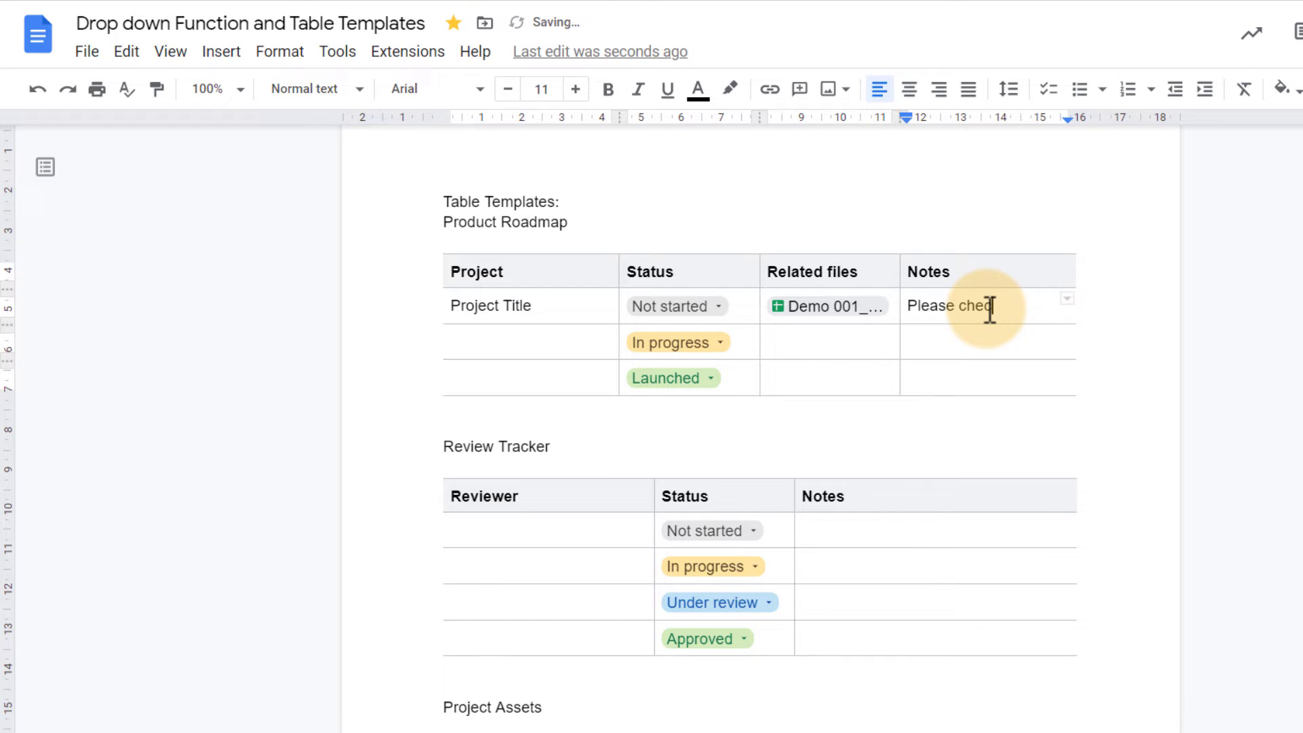
click(991, 347)
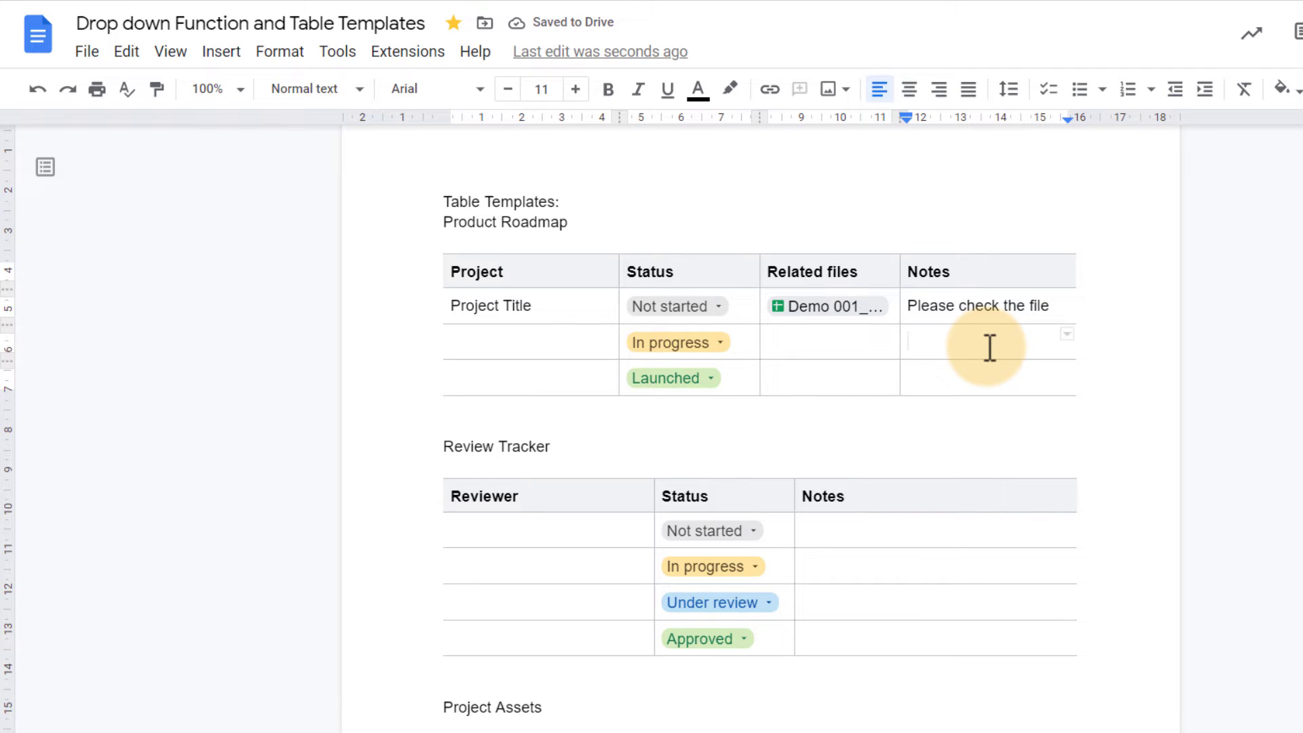
- Change the Project Title status chip from Not started to In progress
click(715, 309)
click(720, 377)
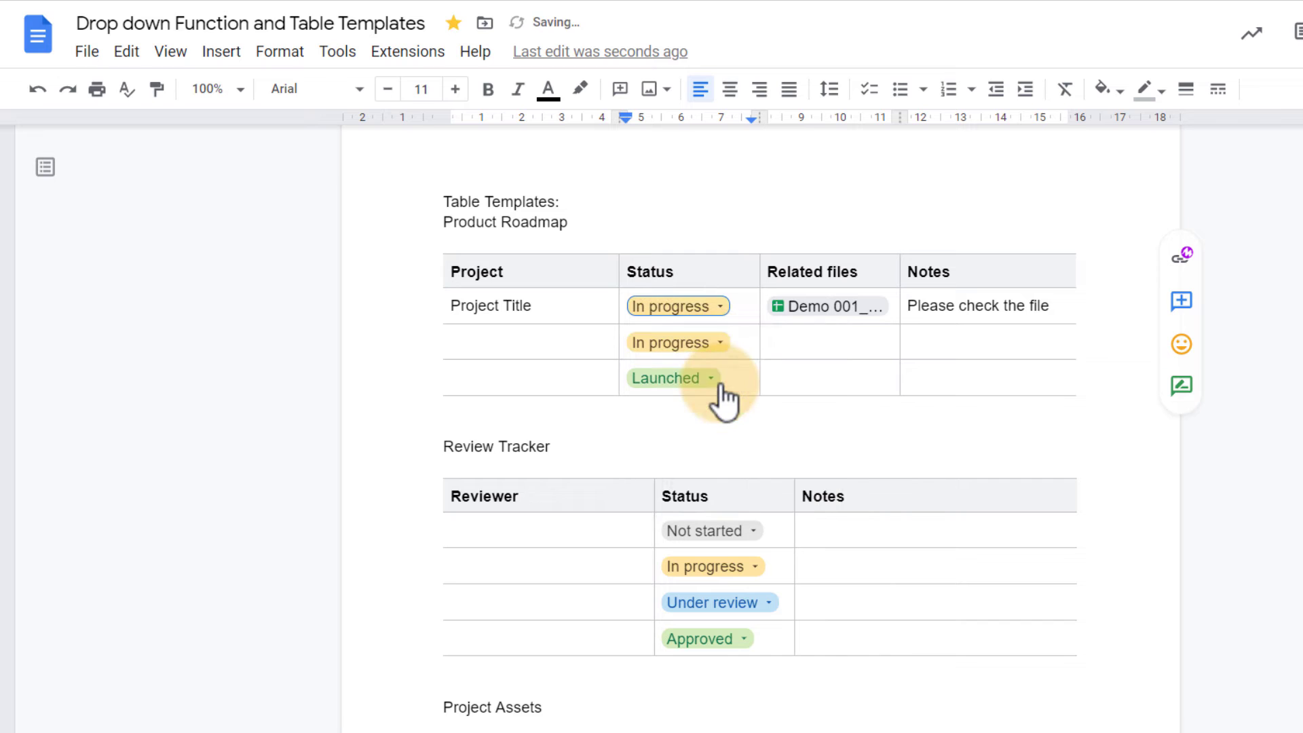
click(808, 348)
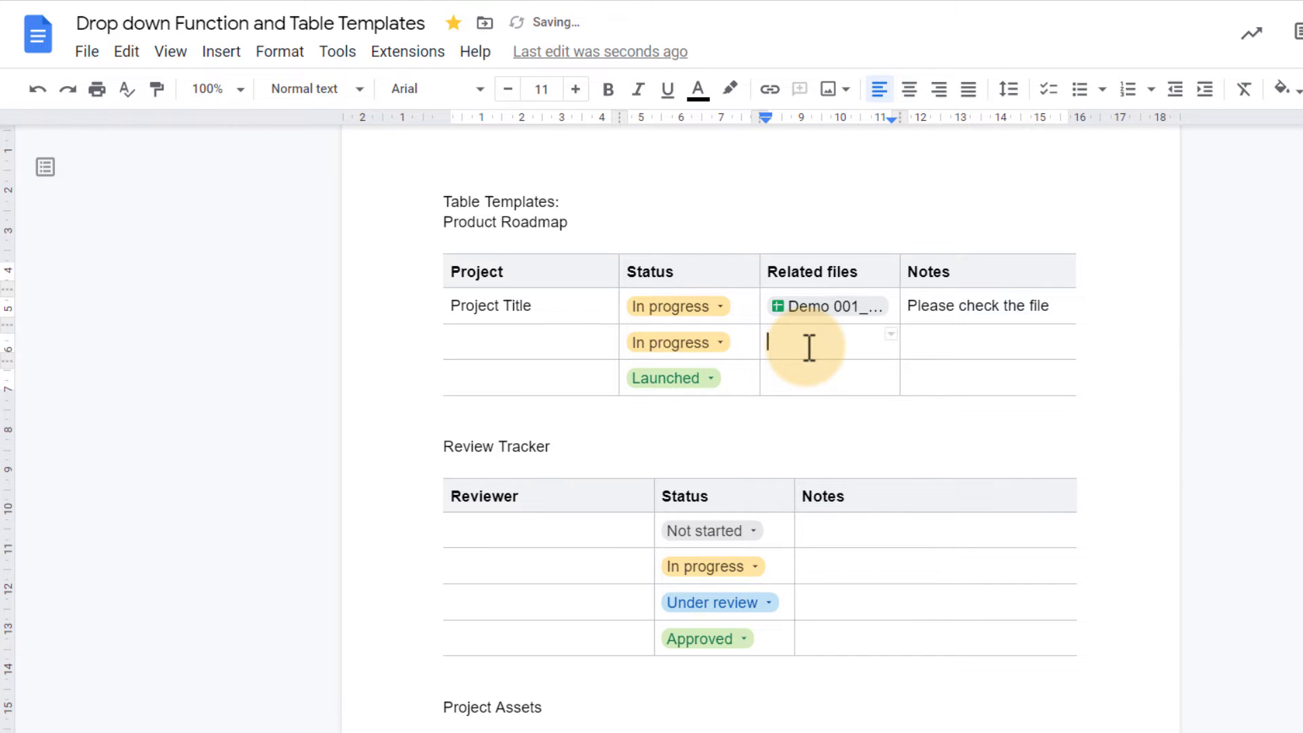
scroll(808, 347, down, 3)
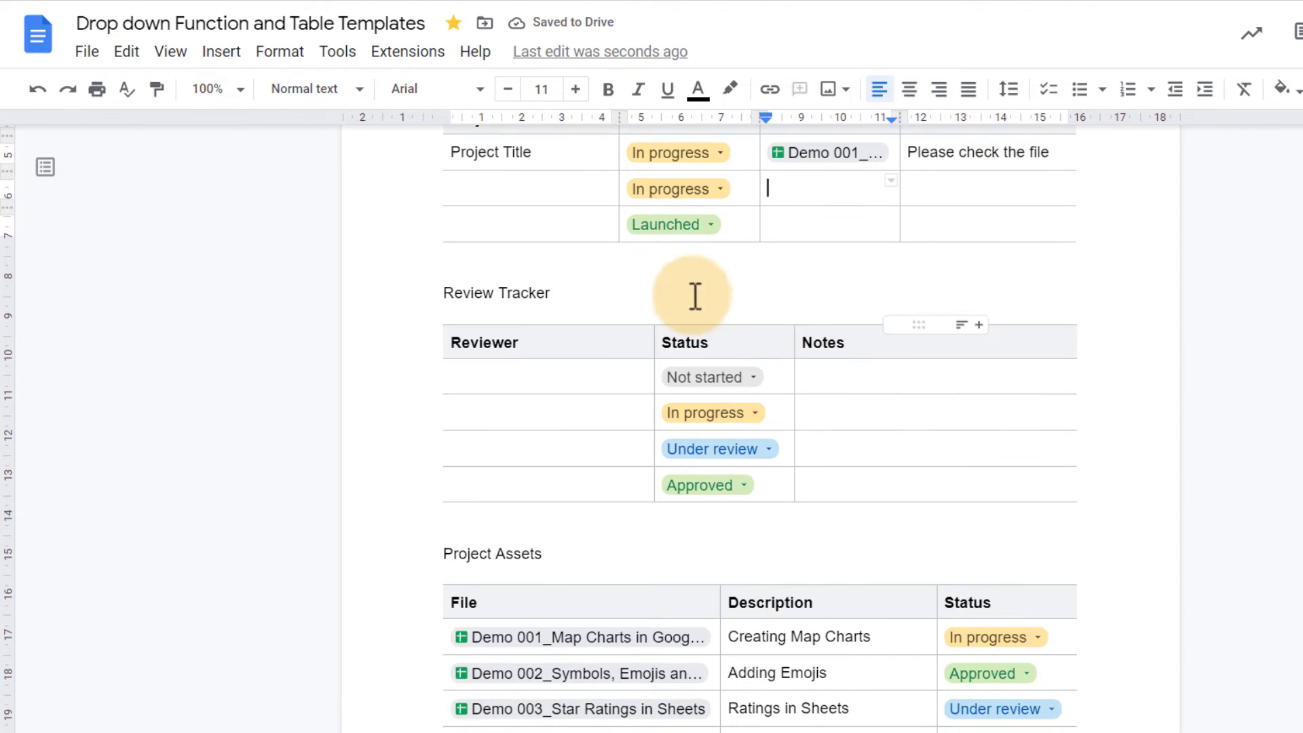
scroll(675, 283, down, 4)
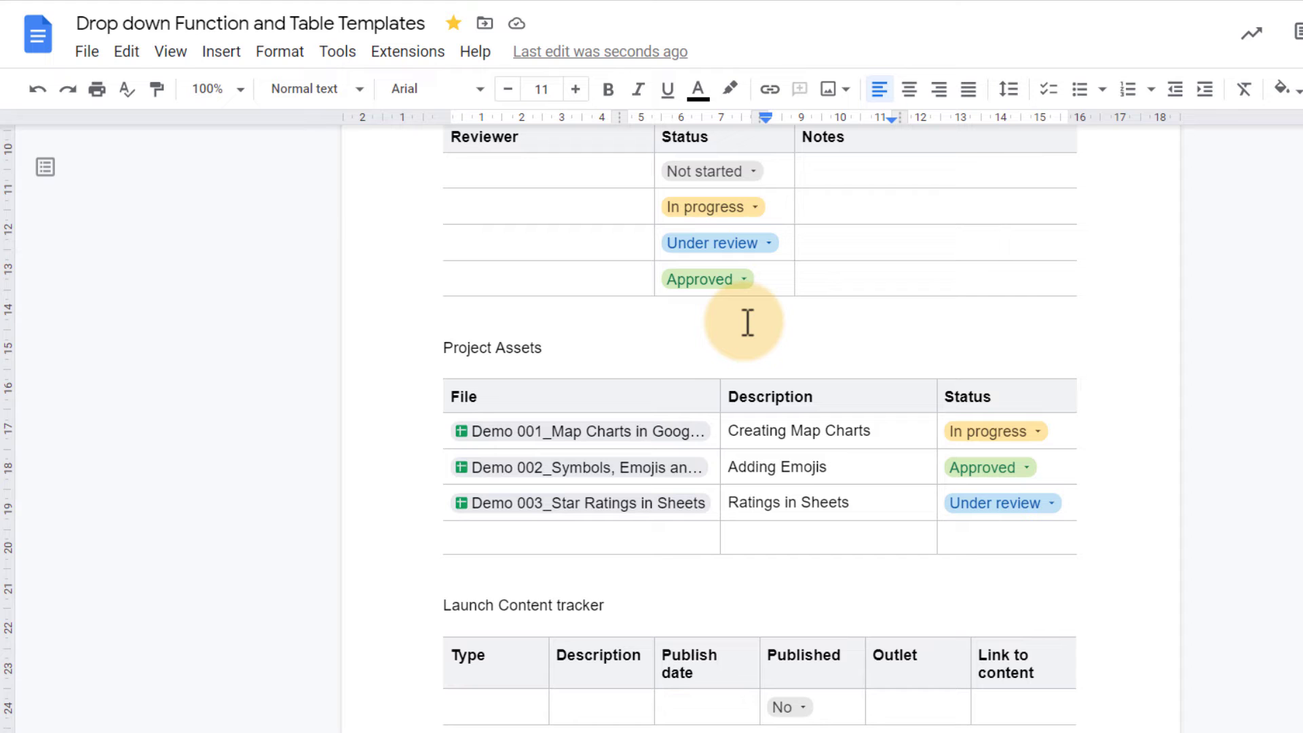
scroll(747, 322, up, 15)
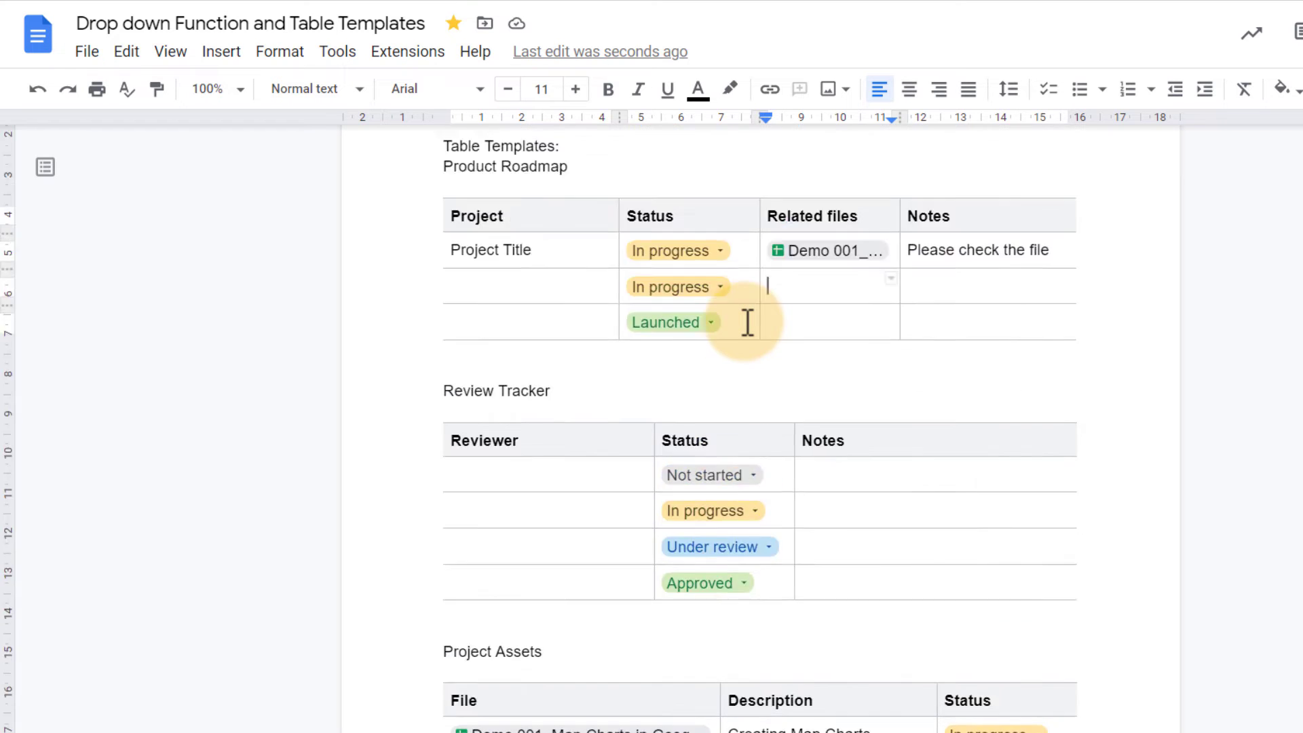
- Insert a Launch content tracker table template below the Approved chip, then undo it
scroll(748, 322, up, 2)
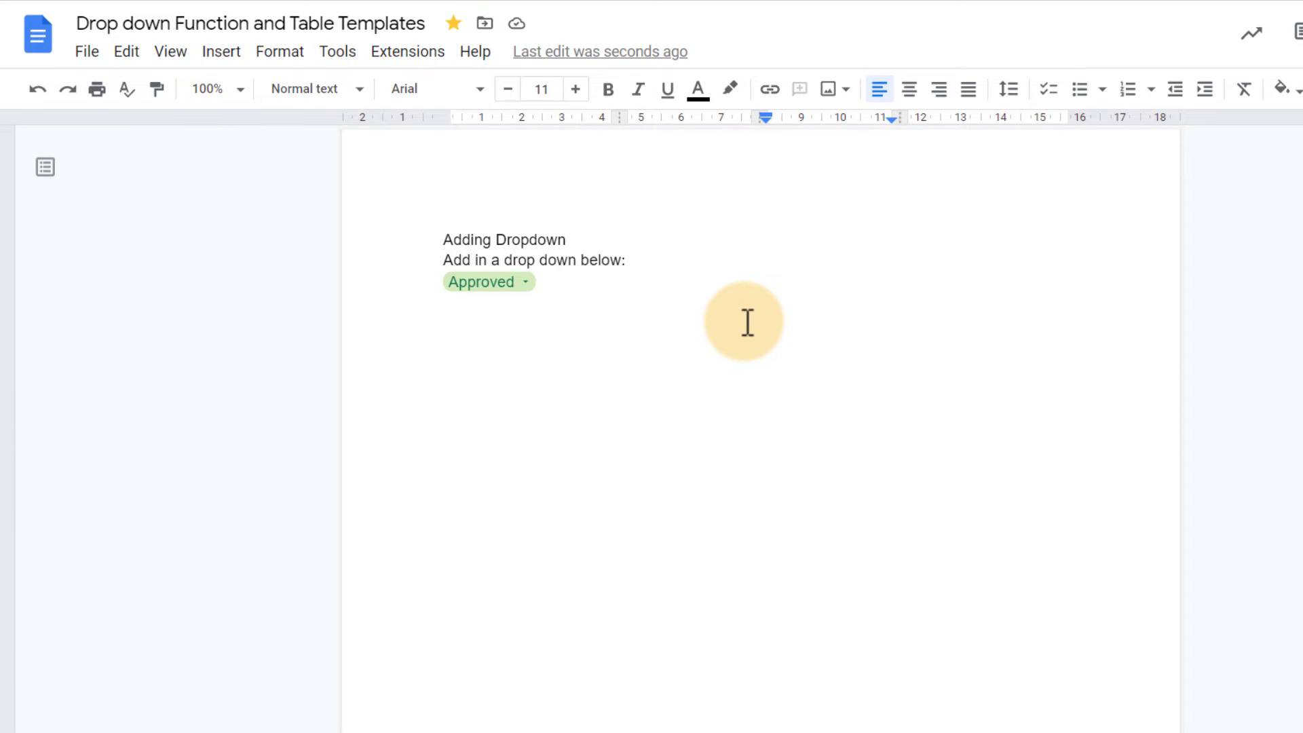
click(588, 428)
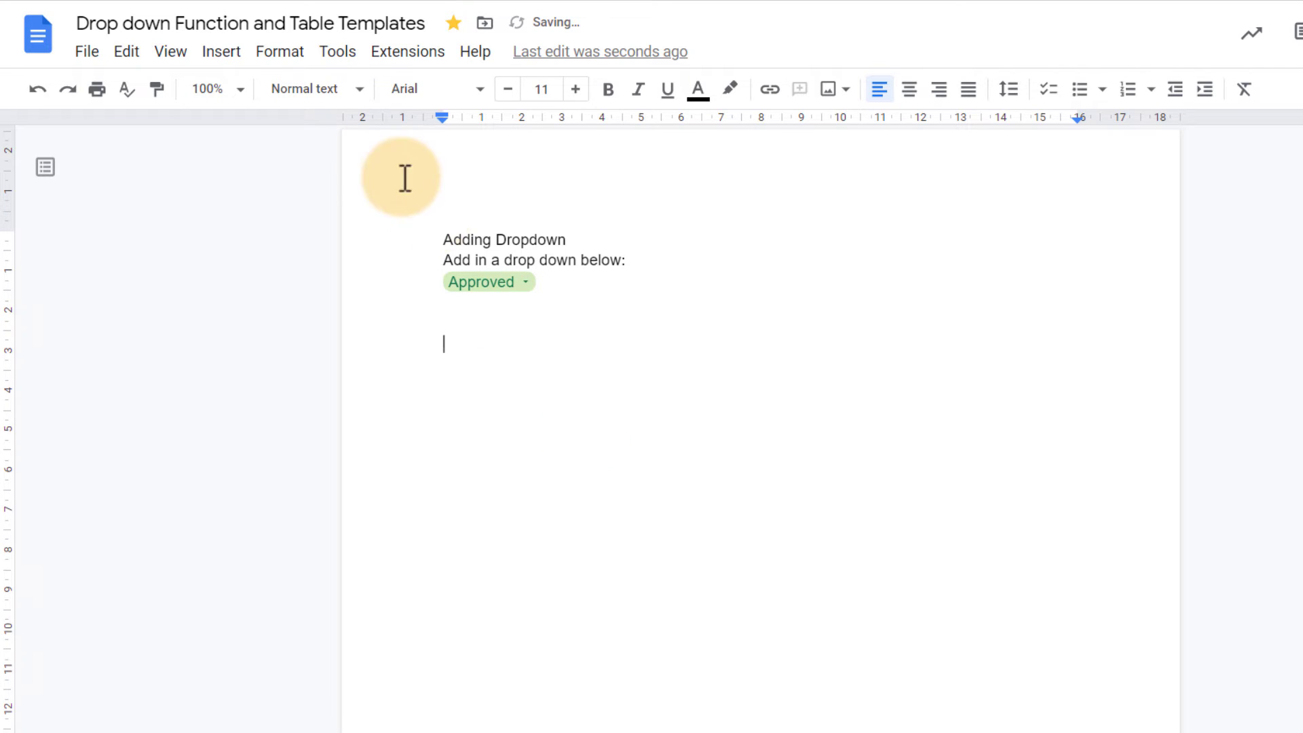
click(235, 60)
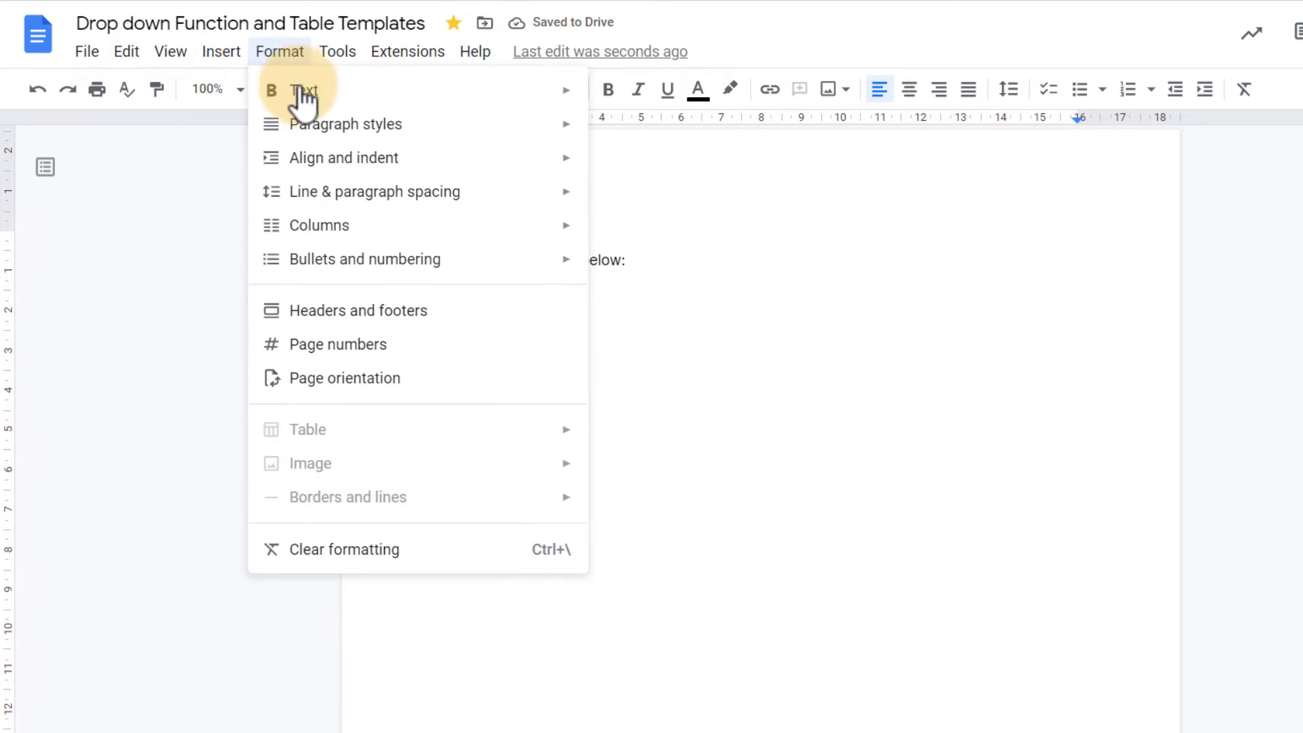
mouse_move(254, 135)
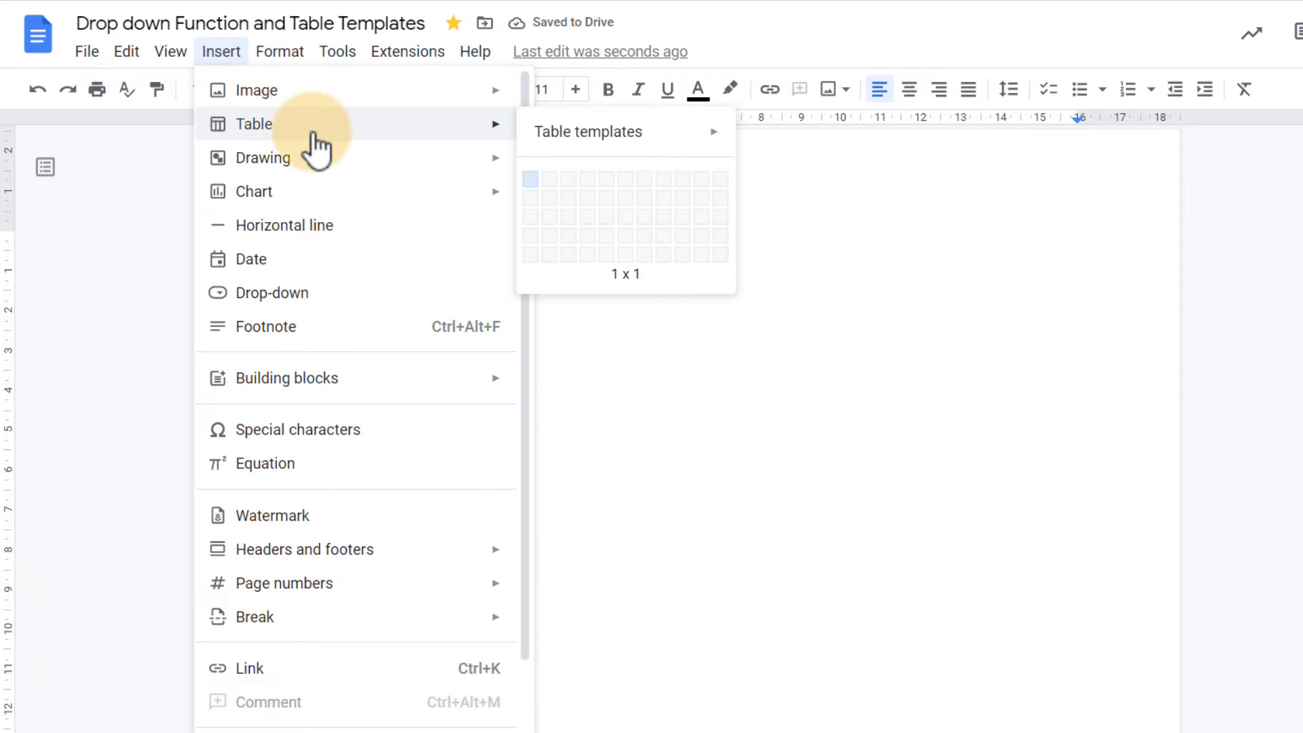
mouse_move(633, 135)
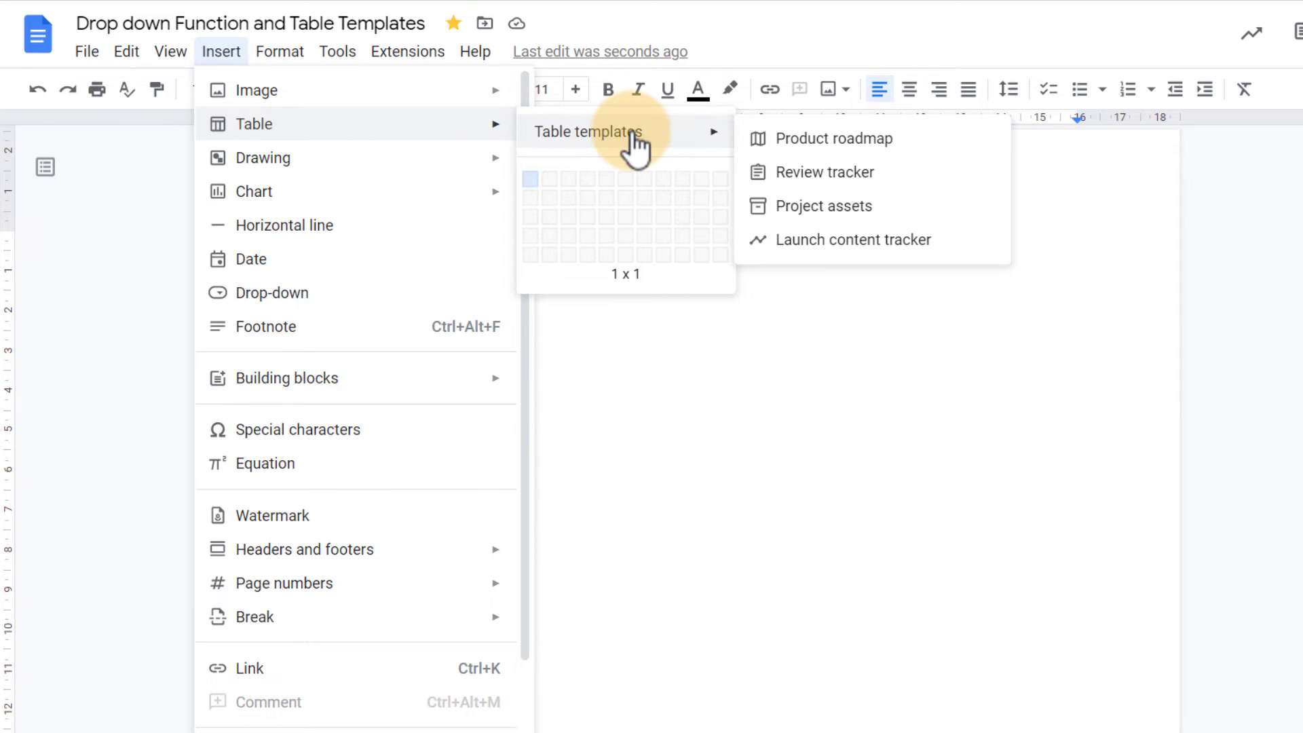
click(942, 258)
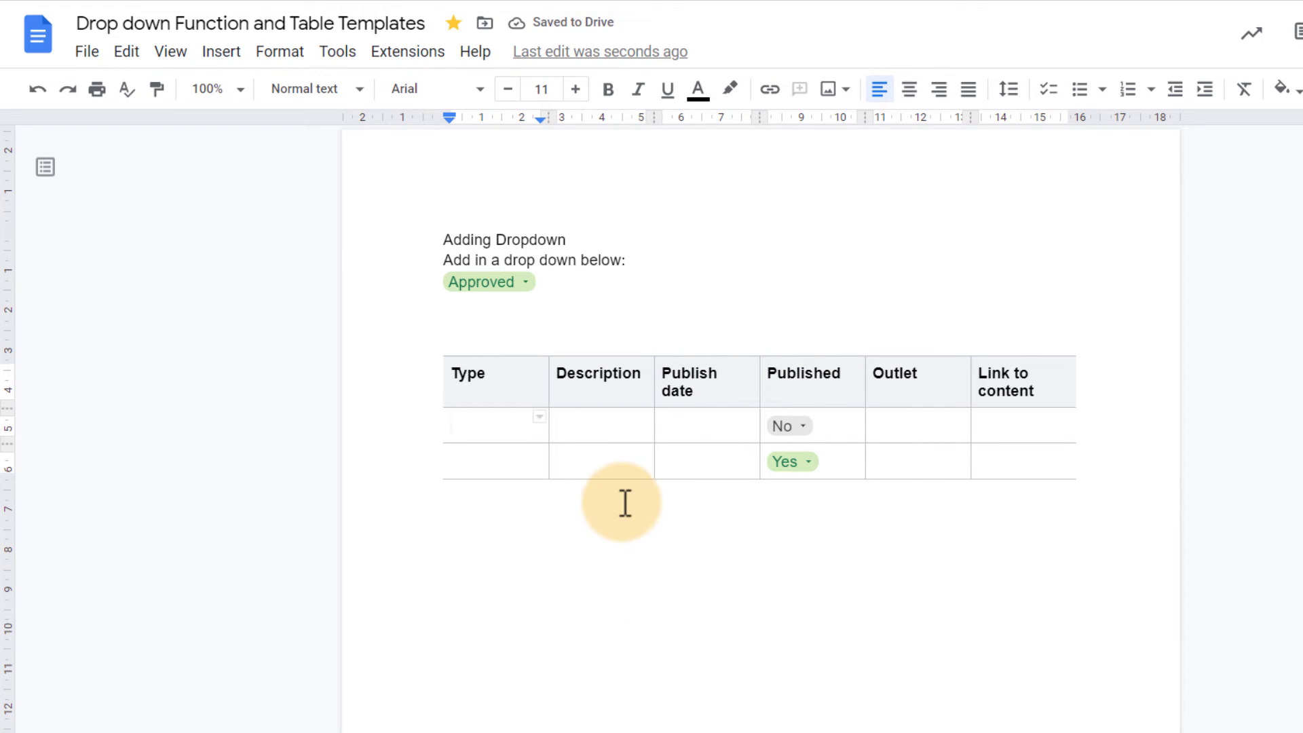
key(ctrl+z)
- Insert the Review tracker table template below the Approved chip instead
click(221, 53)
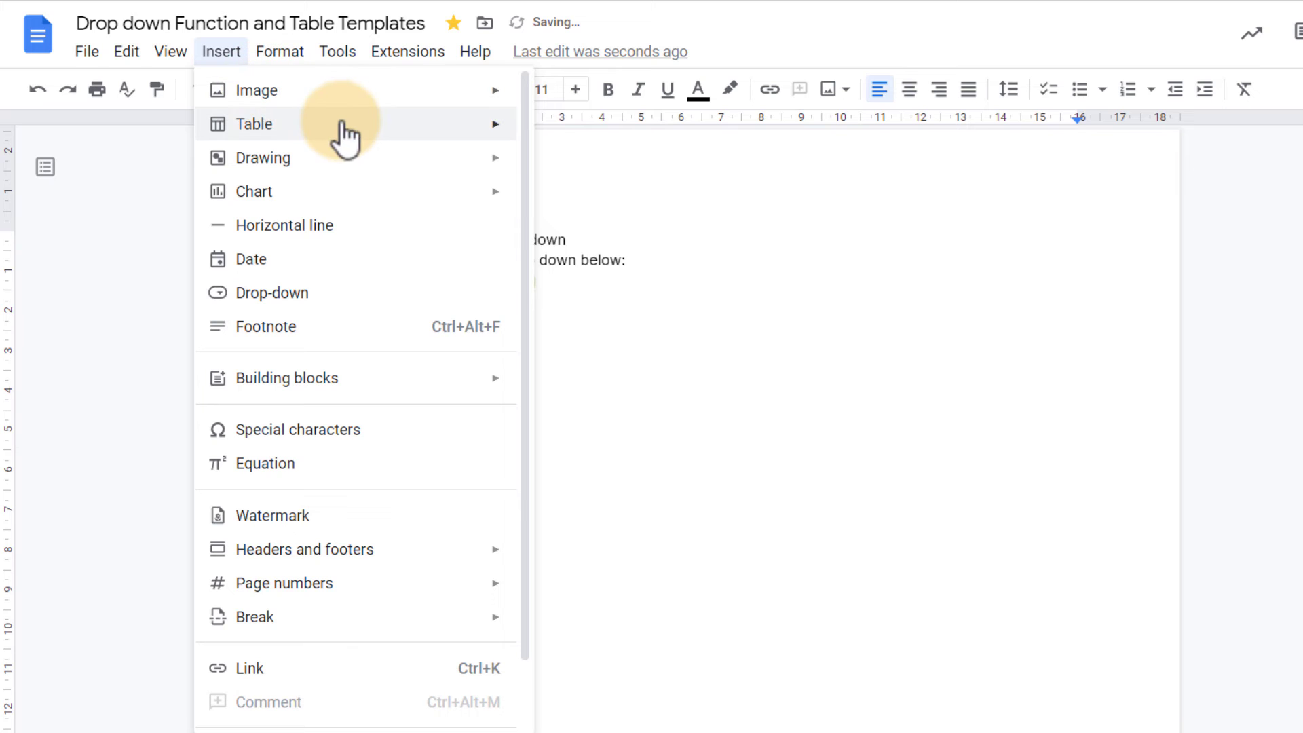
mouse_move(442, 135)
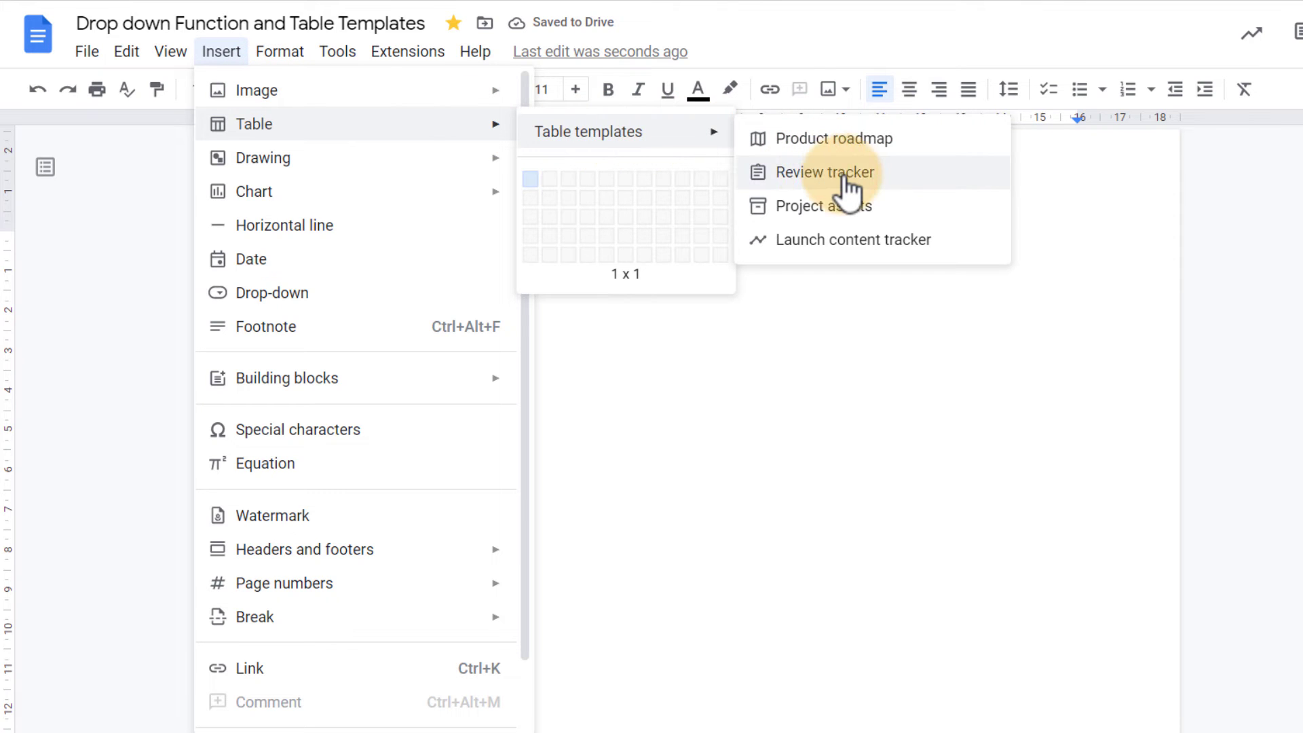
click(845, 175)
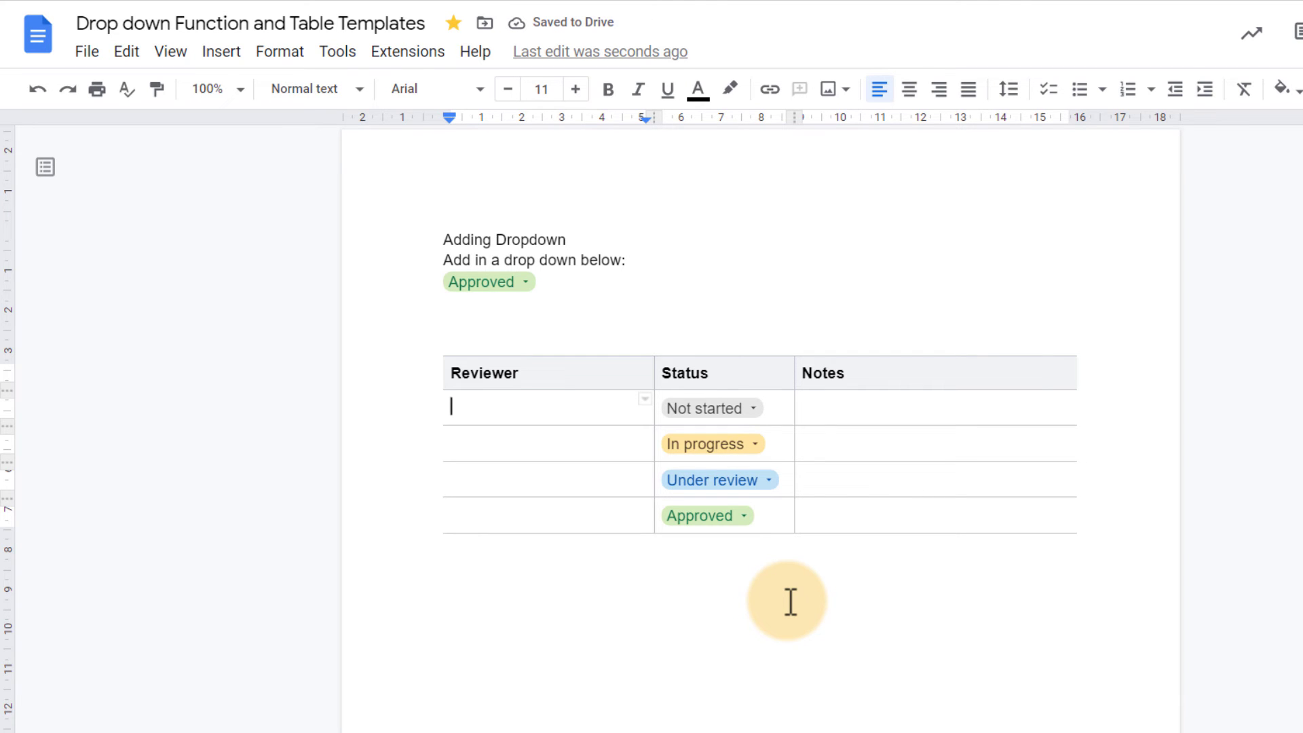
- Scroll to the Example of Report writing flow table with its Comment, Effort and Attainment chips
scroll(791, 602, down, 15)
scroll(791, 603, up, 6)
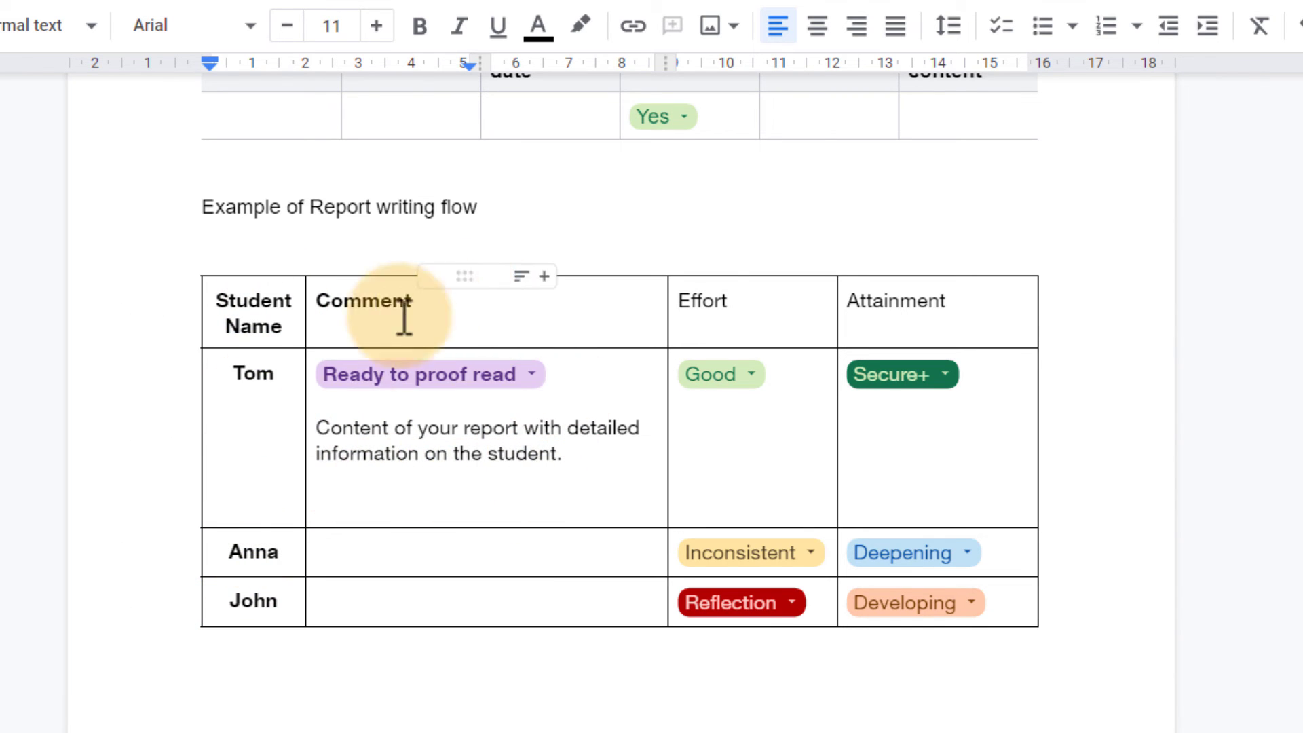
click(526, 377)
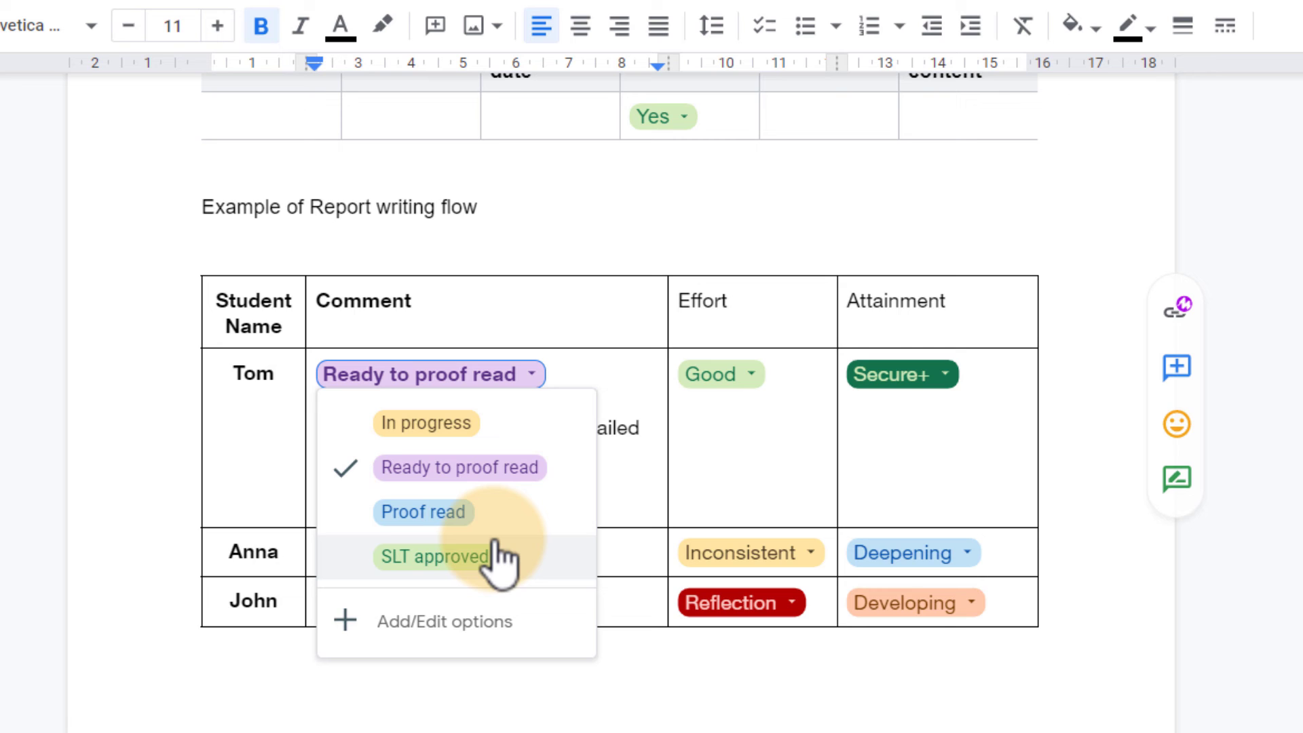
click(721, 374)
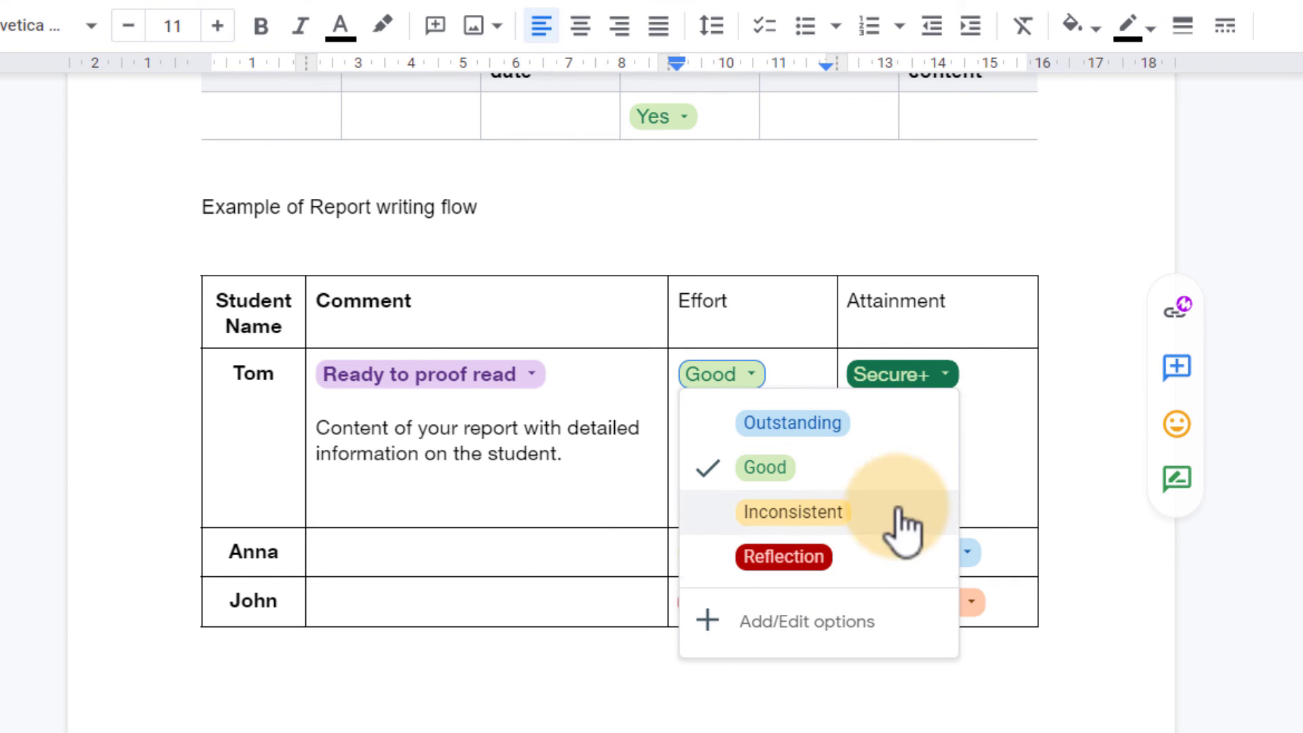
click(1010, 378)
click(947, 375)
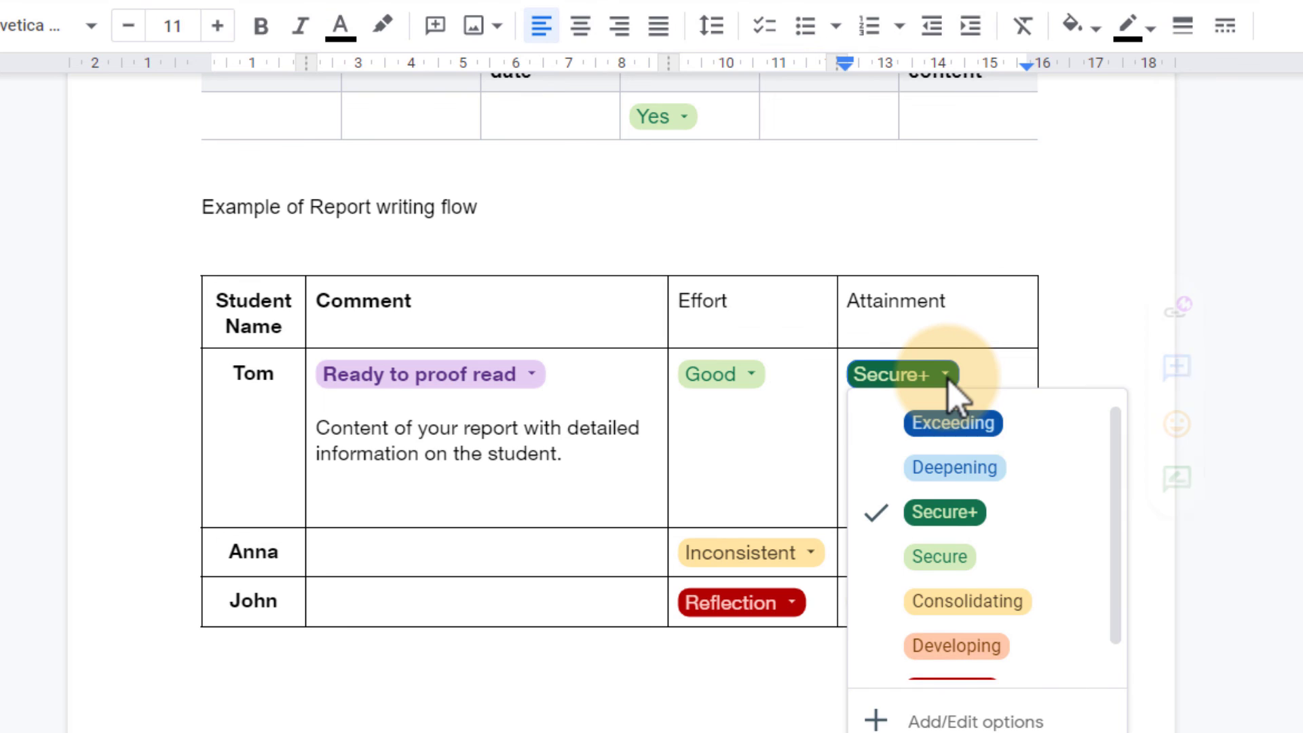
scroll(1011, 614, down, 1)
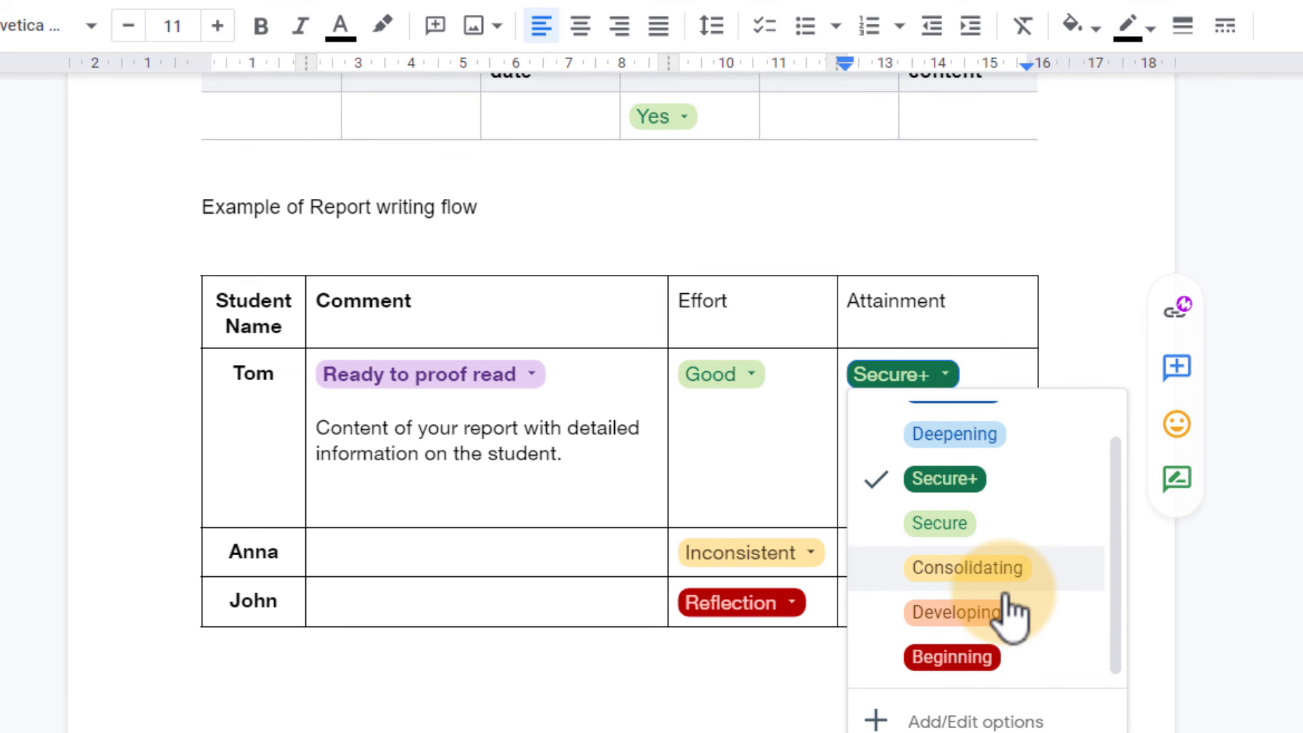
scroll(1011, 614, up, 1)
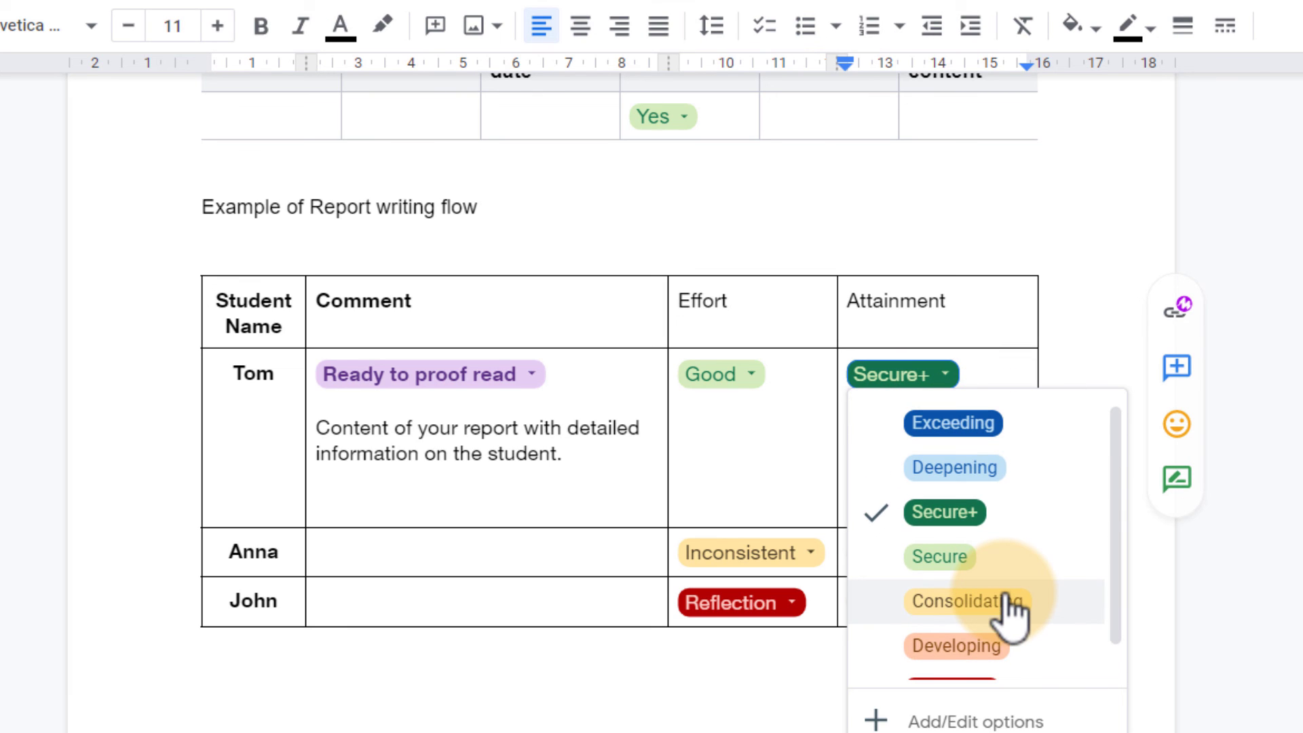
click(764, 494)
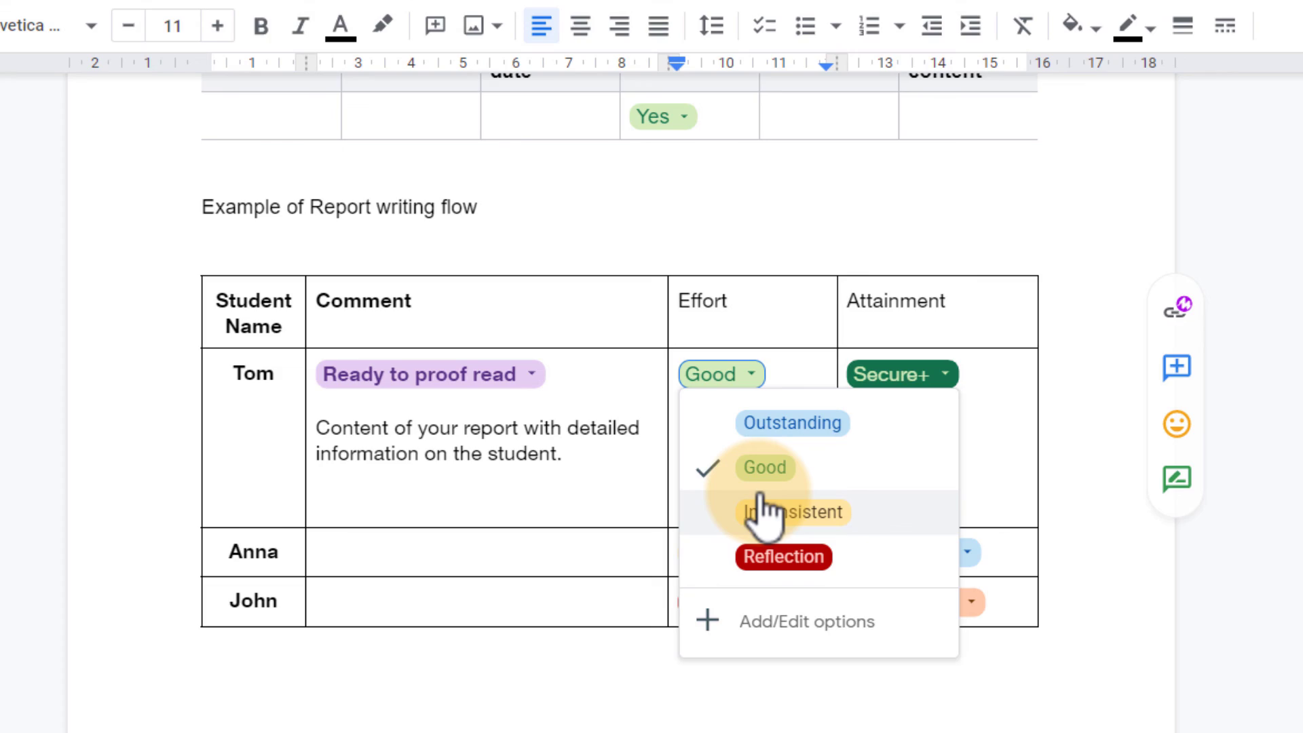